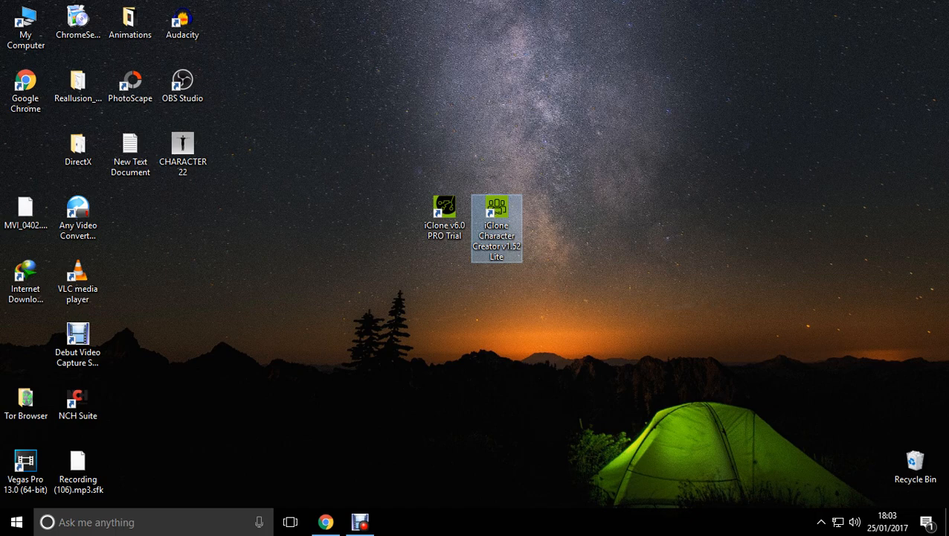
Move the iClone v6.0 PRO Trial desktop shortcut farther away from the iClone Character Creator shortcut
left_click_drag(445, 212, 392, 212)
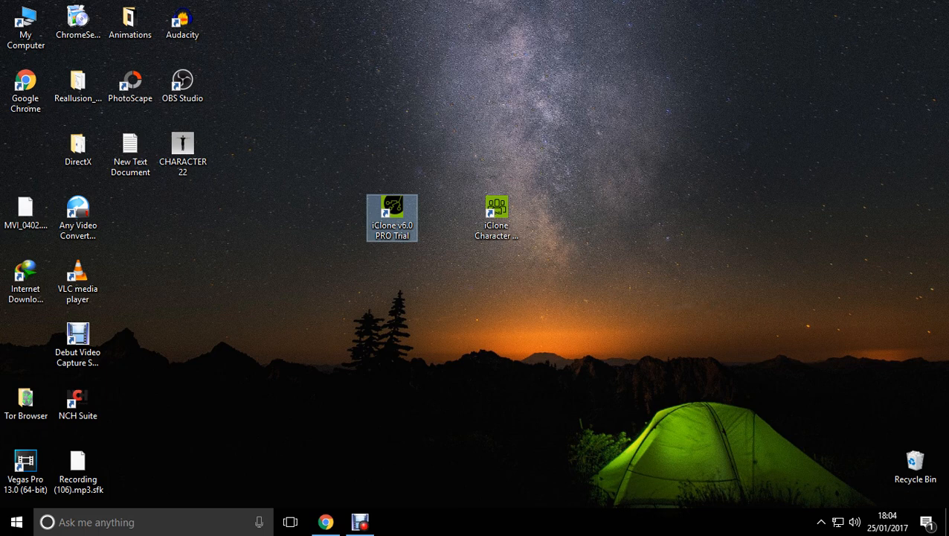
left_click(439, 275)
left_click(496, 216)
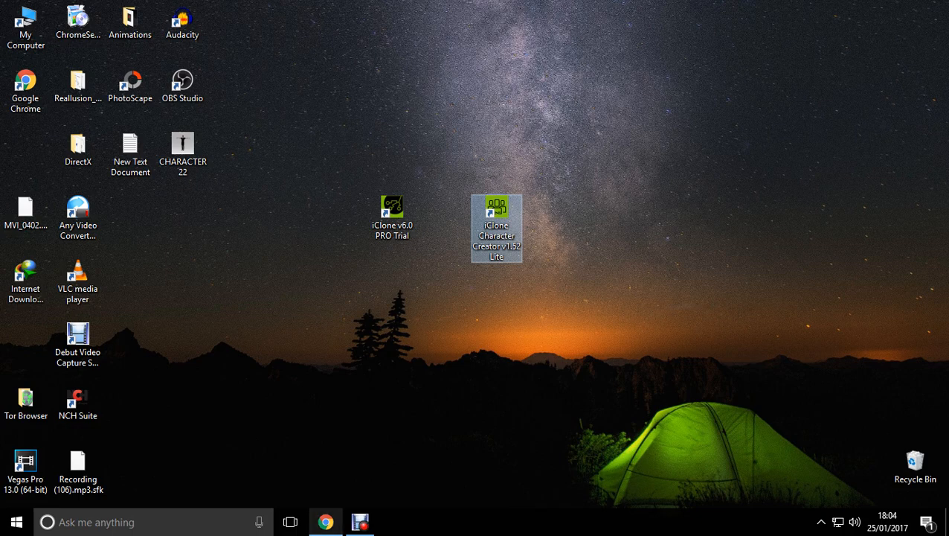
Switch to Chrome, review the iclone search results on Get Into PC, and return to the desktop
left_click(325, 521)
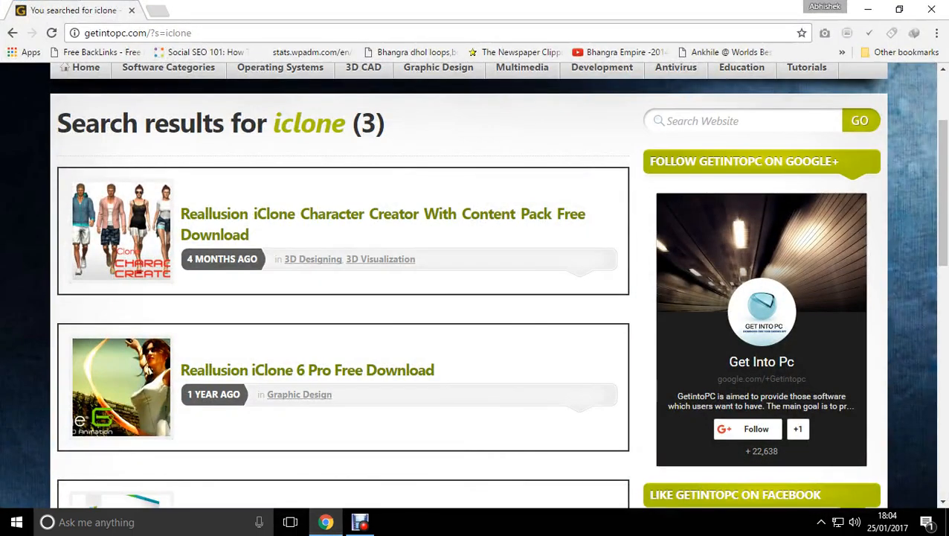
scroll(497, 284, "down", 1)
scroll(497, 284, "up", 1)
scroll(468, 284, "up", 2)
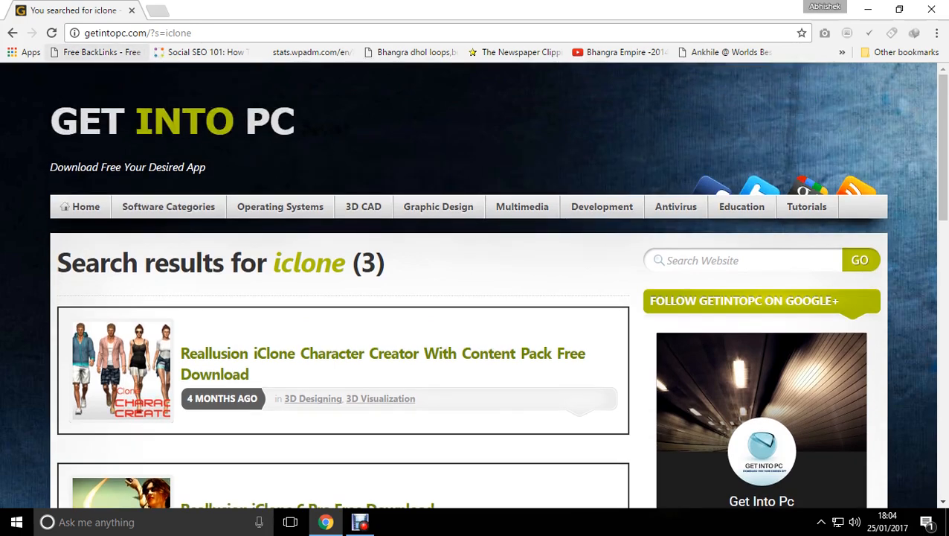
scroll(469, 285, "down", 2)
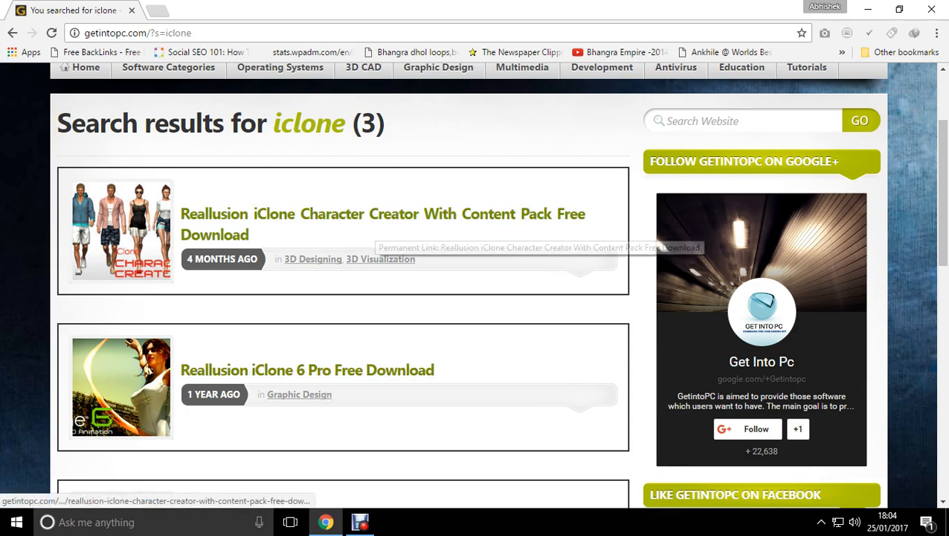
left_click(868, 9)
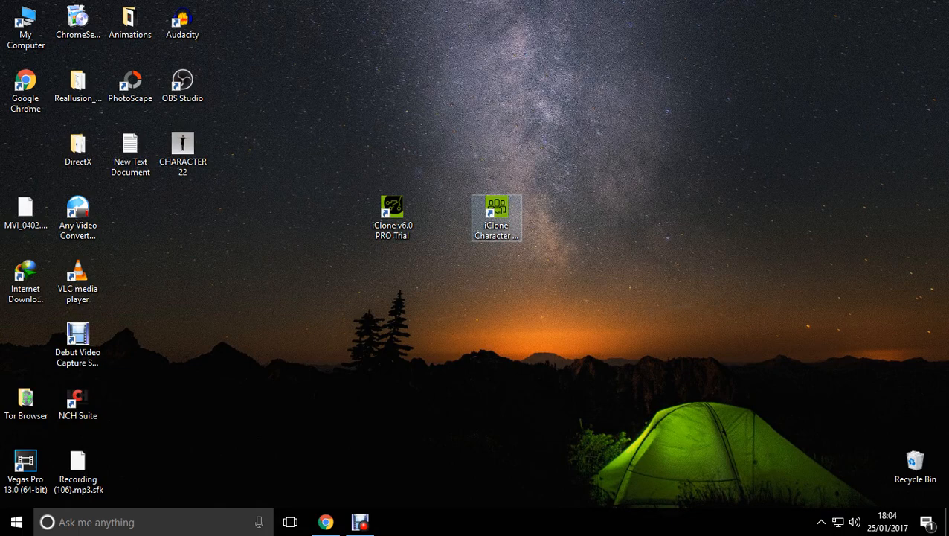
Launch iClone v6.0 PRO Trial, decline the sign-up offer and maximize the program window
left_click(496, 217)
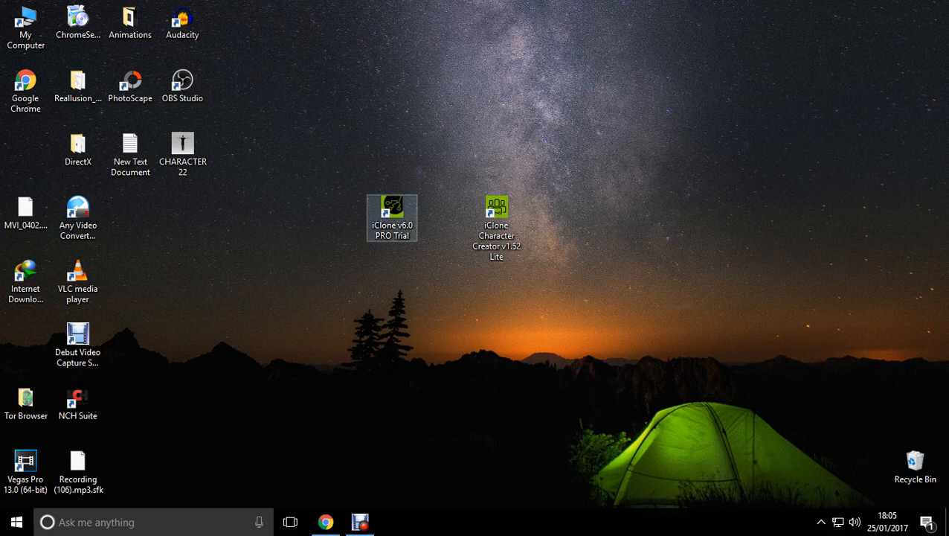
left_click(392, 214)
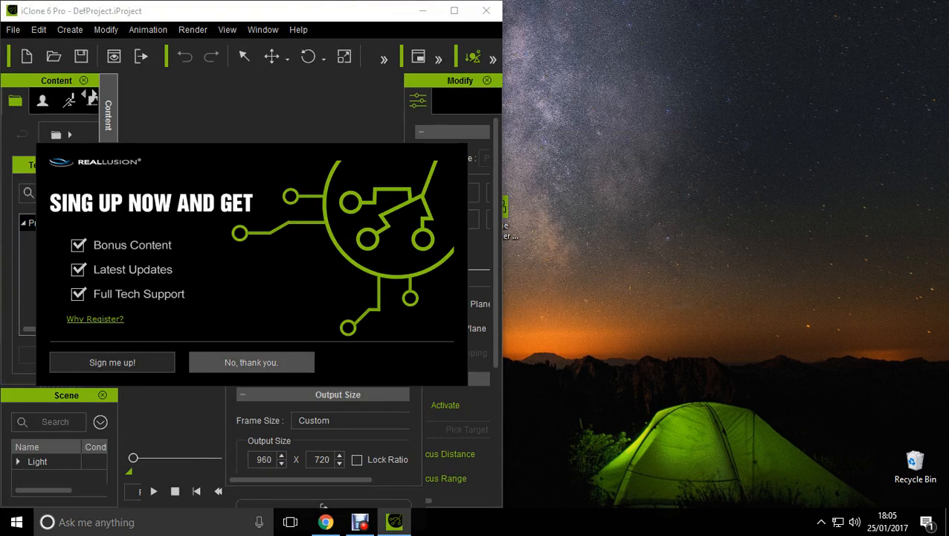
left_click(251, 362)
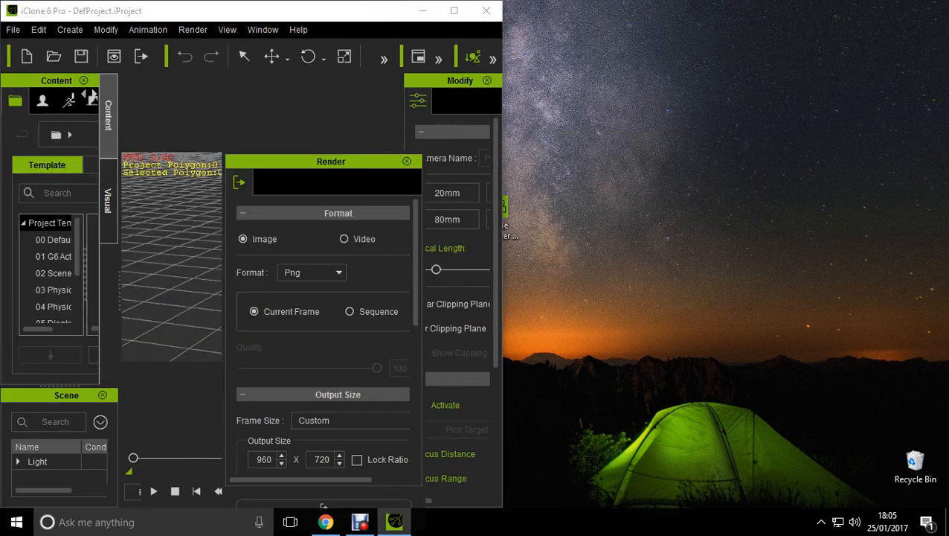
left_click(454, 10)
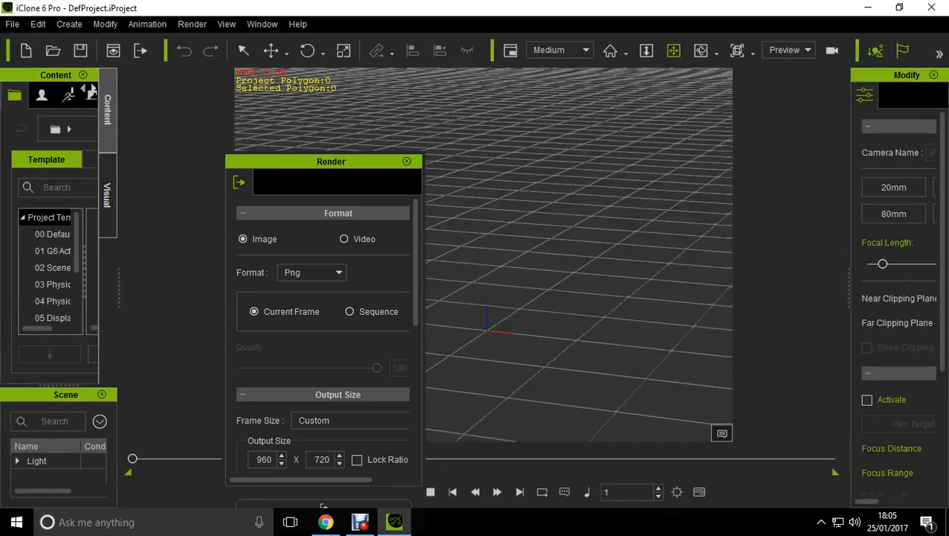
Close the floating Render panel and widen the Modify panel to show its full camera settings
mouse_move(332, 161)
left_mouse_down()
mouse_move(669, 197)
mouse_move(775, 152)
mouse_move(420, 139)
mouse_move(326, 167)
left_mouse_up()
left_click(403, 167)
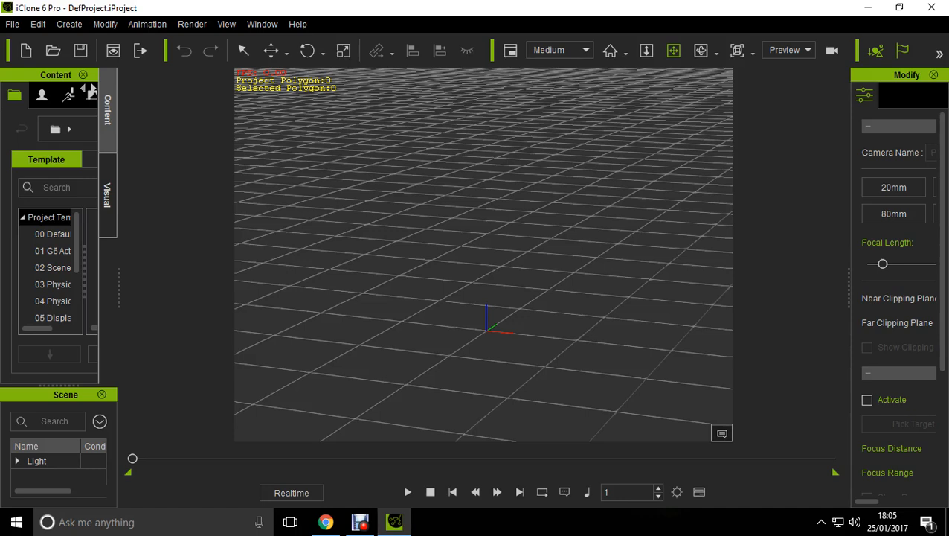
left_click_drag(848, 288, 731, 288)
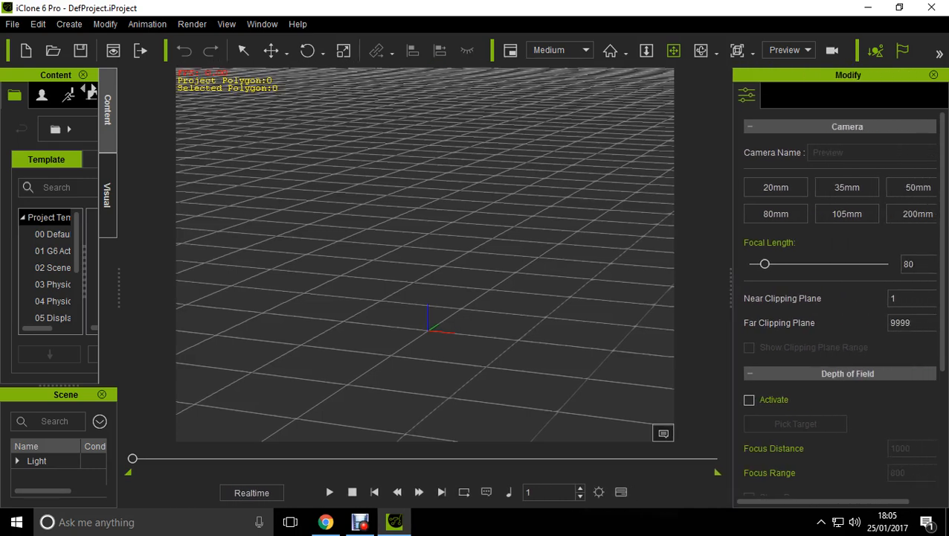
Widen the Content panel so its template folders can be browsed
left_click(701, 51)
left_click_drag(425, 282, 448, 239)
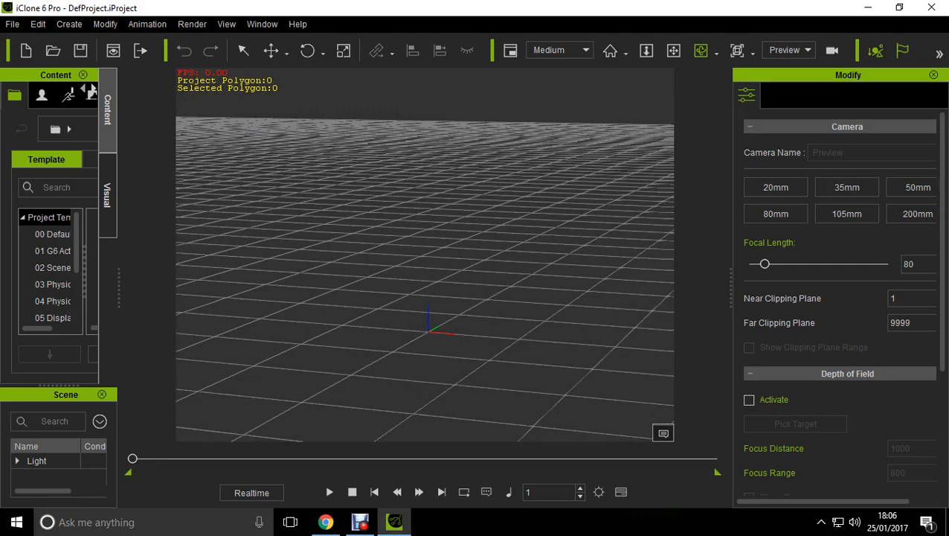
left_click_drag(425, 254, 448, 240)
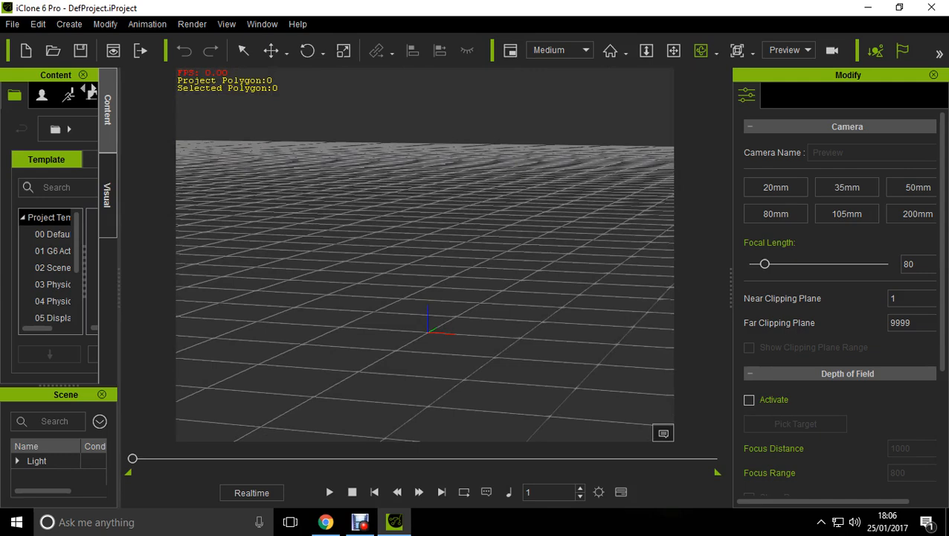
left_click_drag(119, 283, 198, 283)
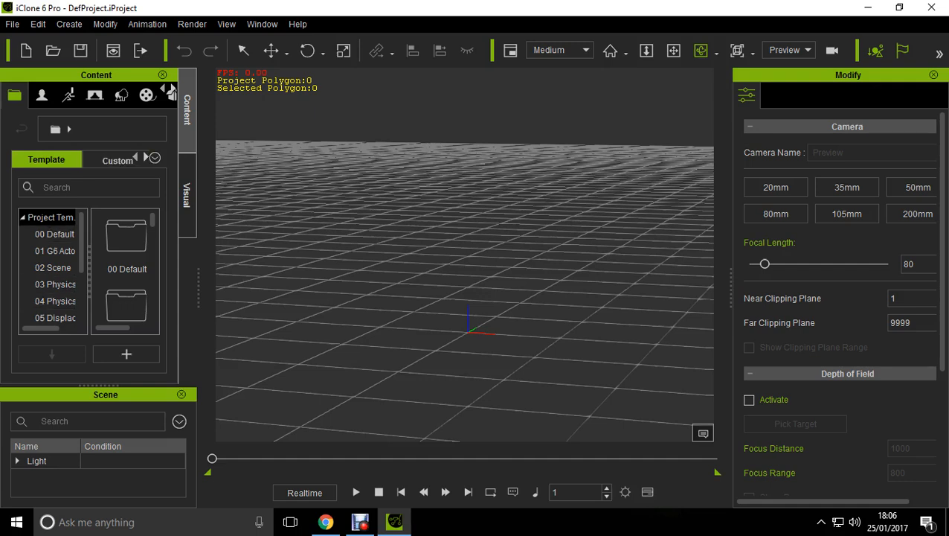
left_click_drag(113, 327, 125, 328)
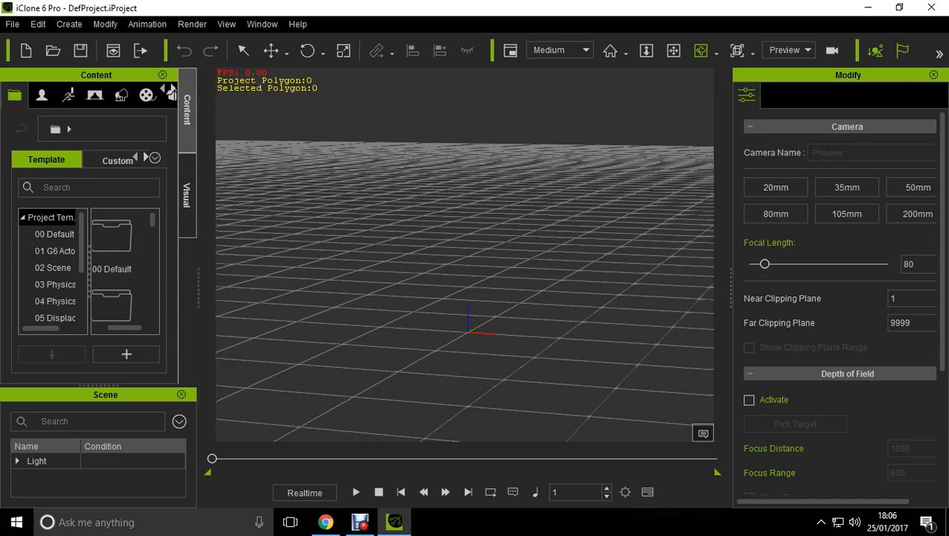
Load the Garden template from the 3D Scene stage templates into the project
left_click(94, 94)
left_click(54, 268)
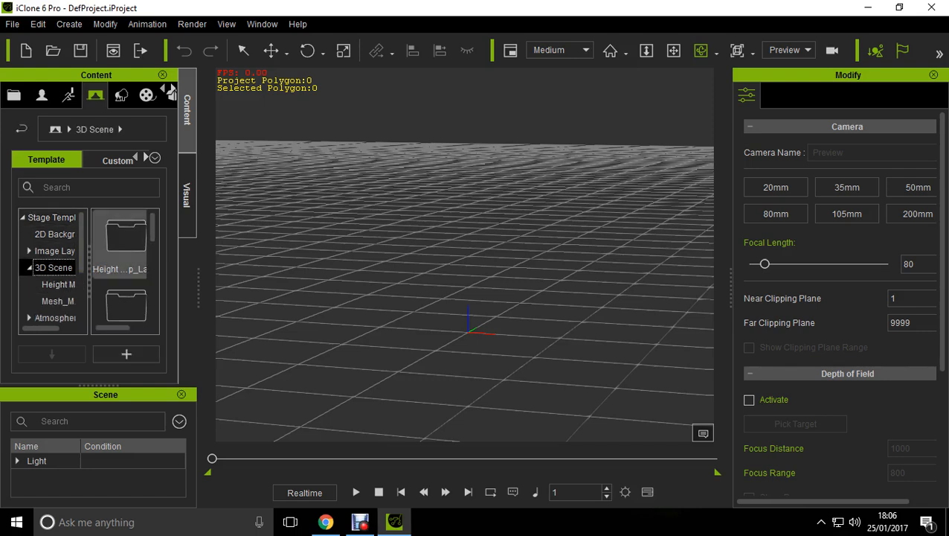
scroll(125, 272, "down", 10)
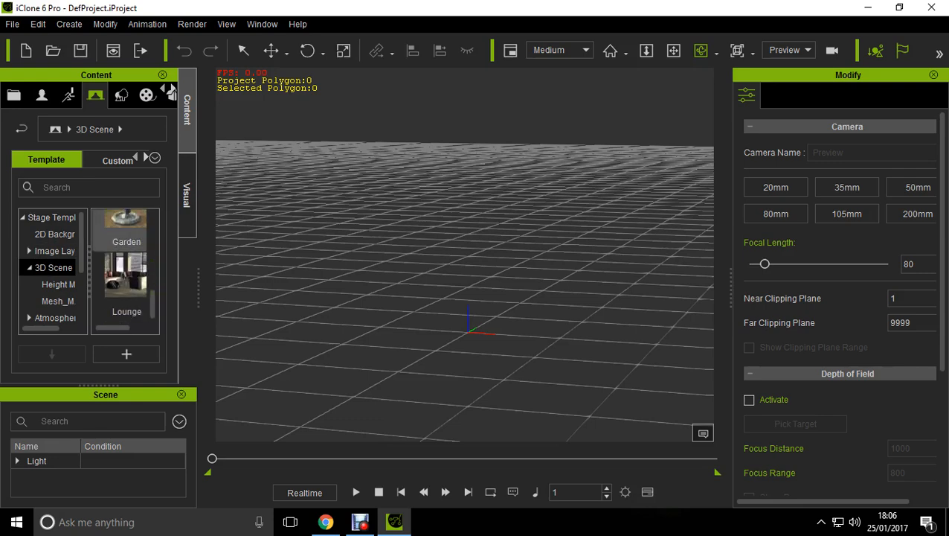
double_click(126, 225)
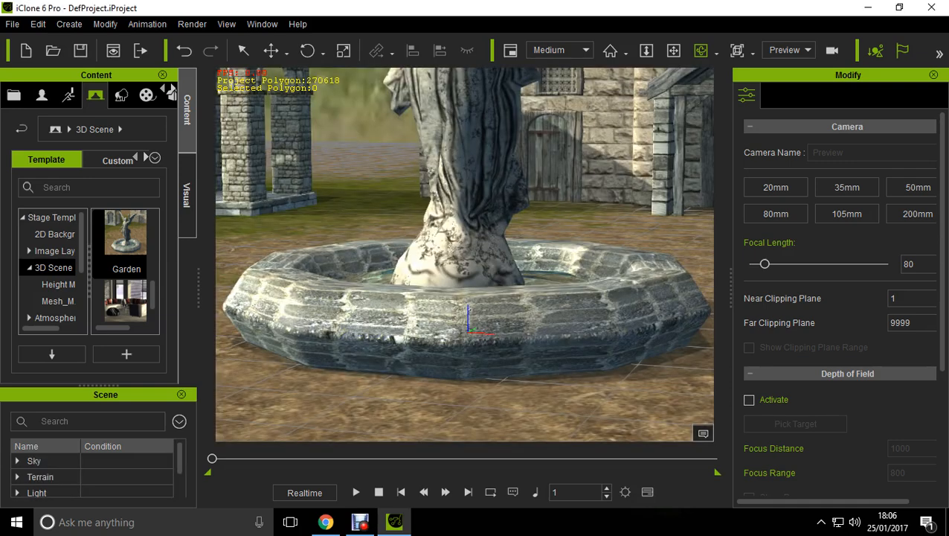
Examine the Garden scene's fountain statue, archways and stone walls from various angles and distances
left_click_drag(476, 261, 552, 299)
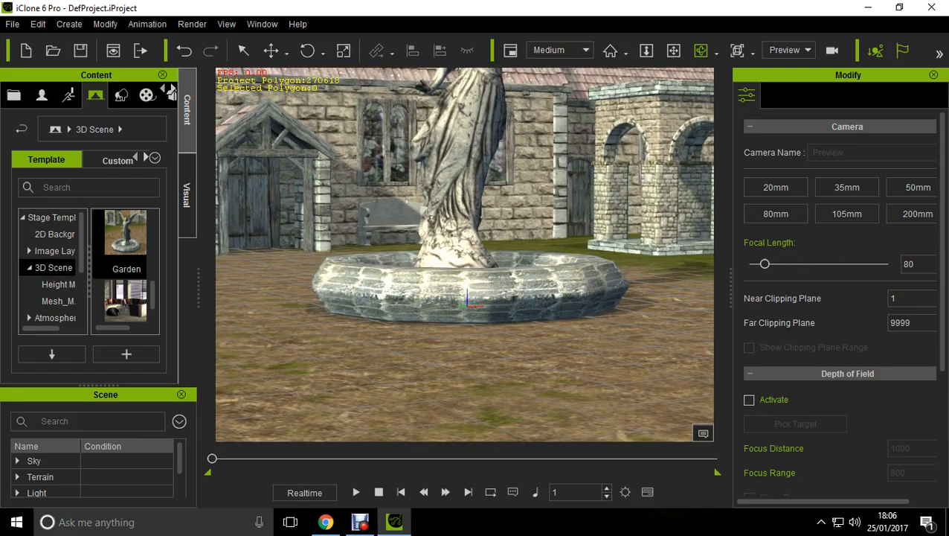
scroll(465, 255, "down", 2)
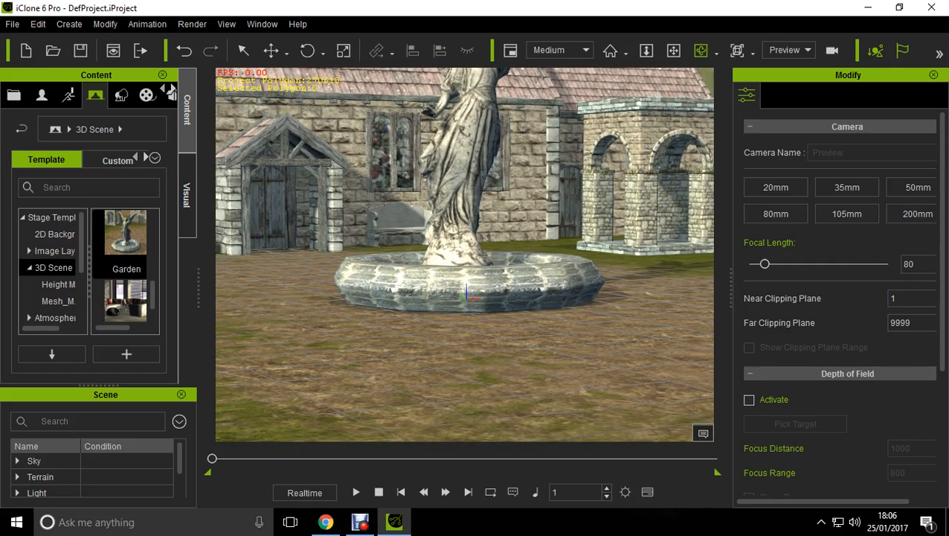
scroll(466, 254, "up", 5)
scroll(465, 255, "down", 2)
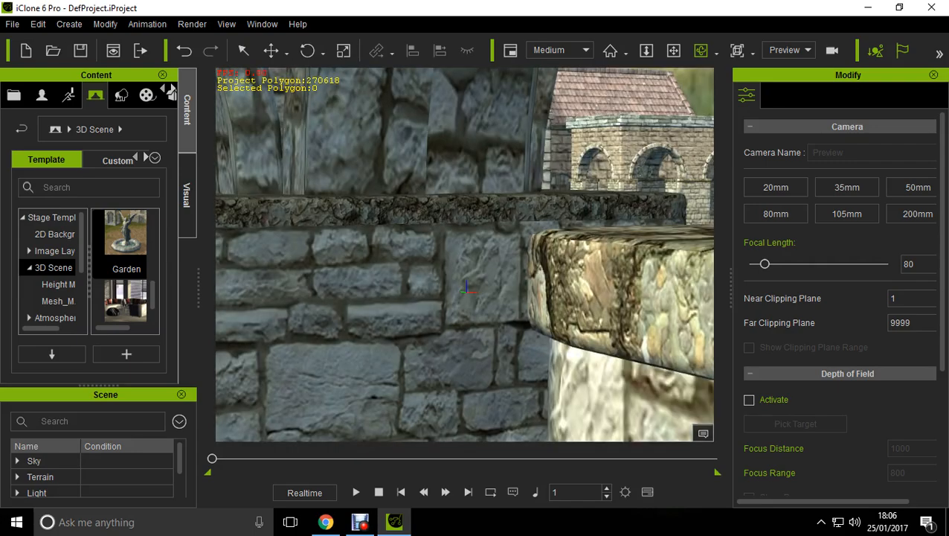
scroll(465, 254, "down", 2)
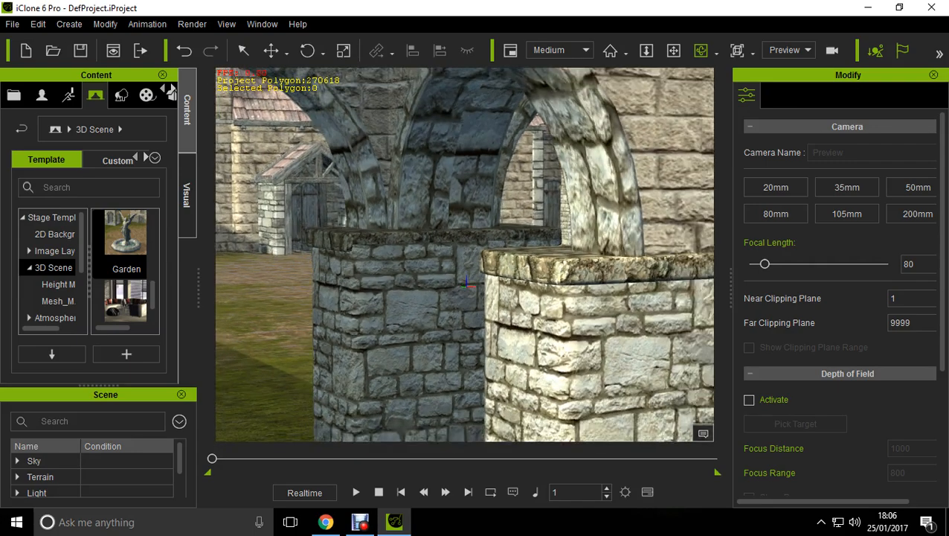
scroll(465, 255, "down", 2)
scroll(465, 254, "down", 2)
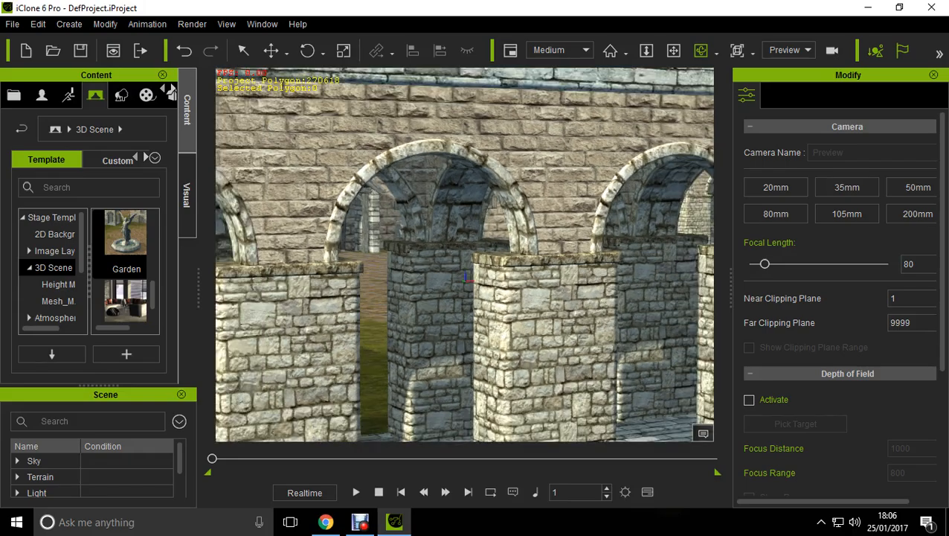
left_click_drag(506, 255, 417, 255)
left_click_drag(506, 254, 417, 254)
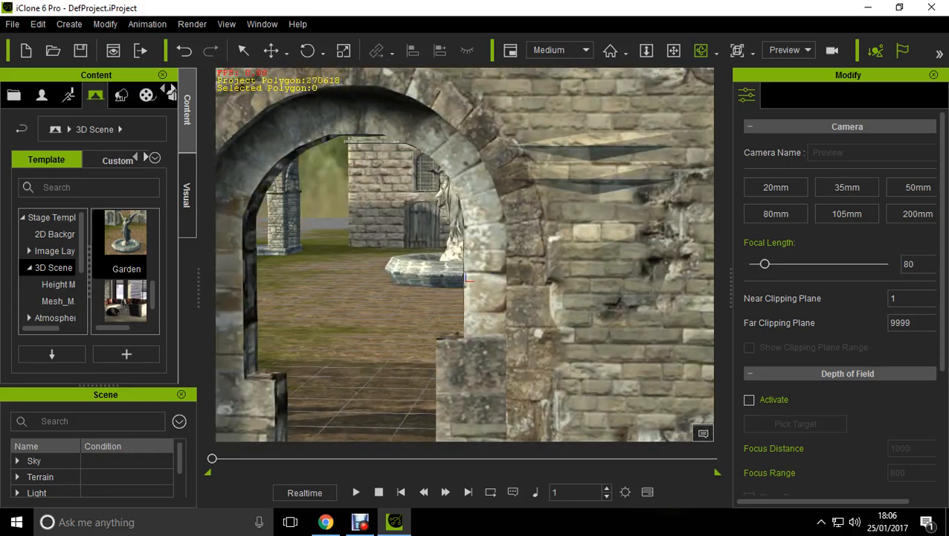
left_click_drag(506, 255, 416, 255)
scroll(465, 255, "up", 2)
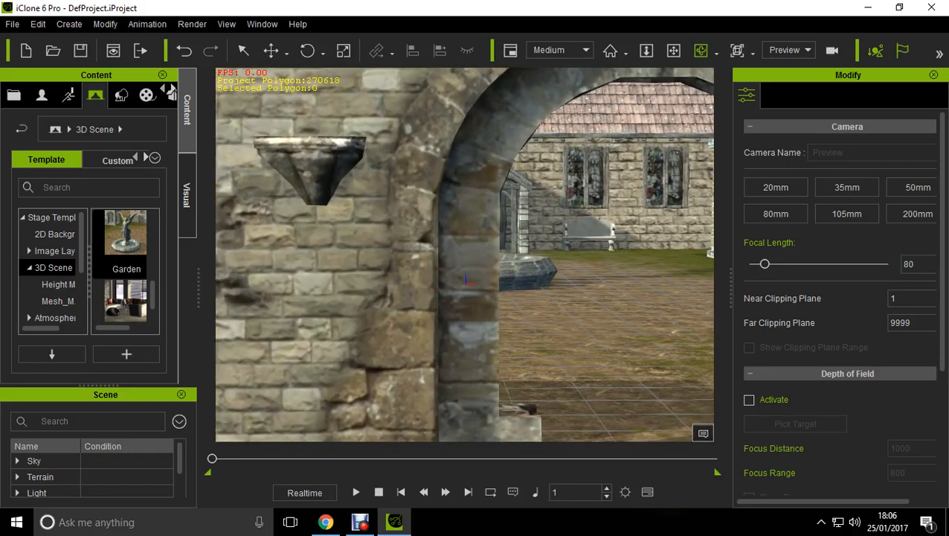
scroll(465, 254, "up", 1)
left_click_drag(521, 255, 416, 255)
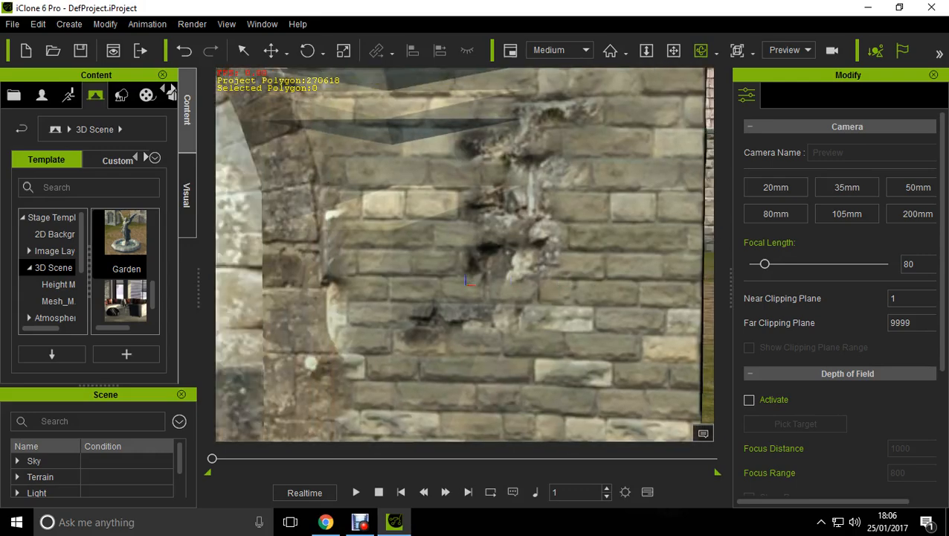
key("Left")
key("Left")
key("Left")
key("Left")
key("Left")
key("Left")
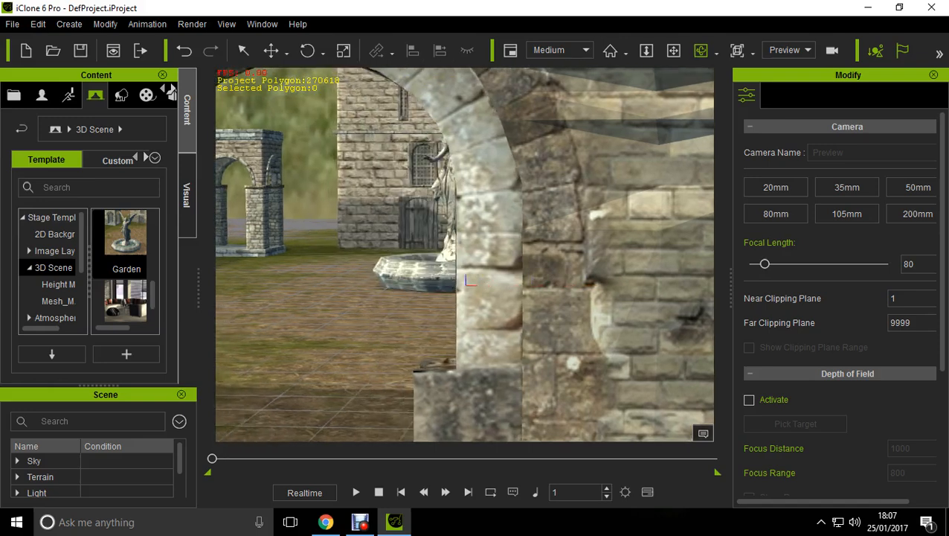
left_click_drag(465, 255, 544, 254)
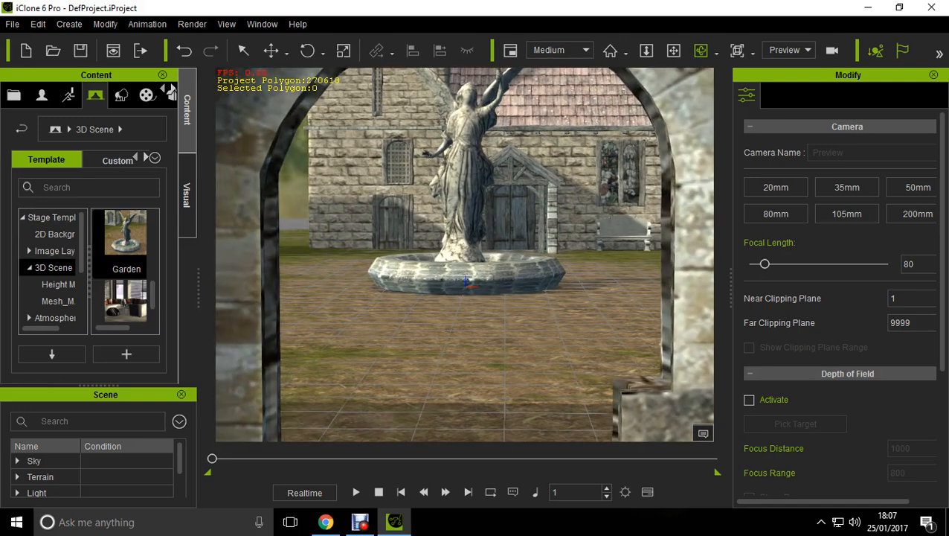
scroll(465, 254, "up", 1)
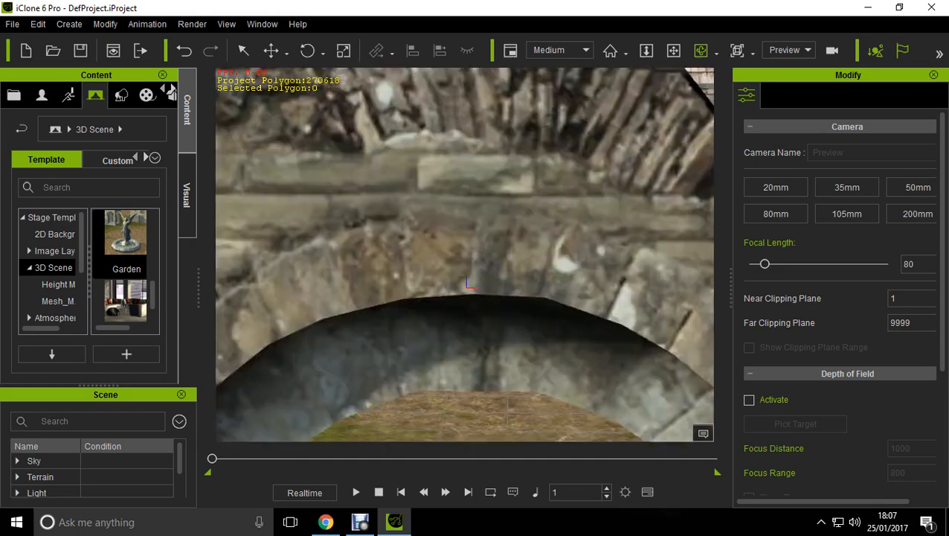
left_click_drag(466, 254, 385, 318)
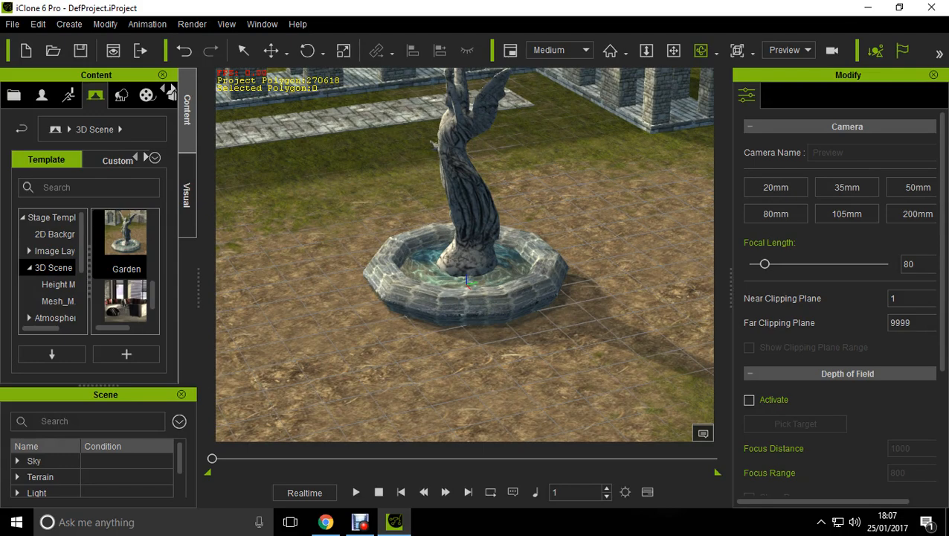
left_click_drag(465, 254, 465, 299)
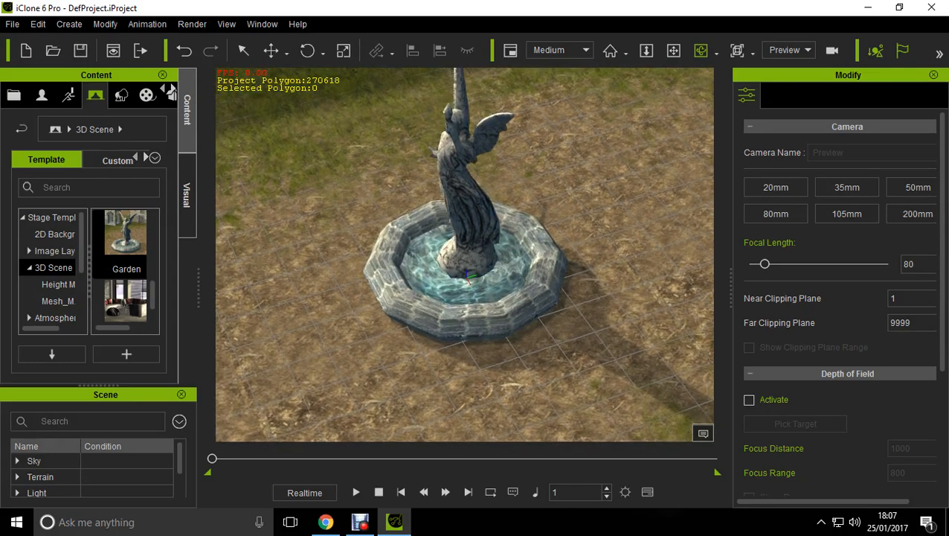
left_click_drag(466, 255, 420, 254)
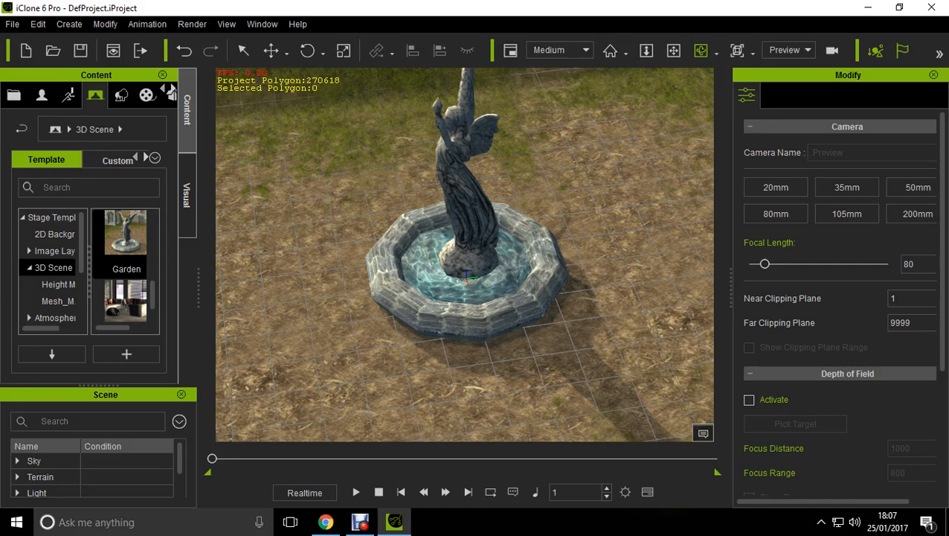
left_click_drag(465, 282, 465, 208)
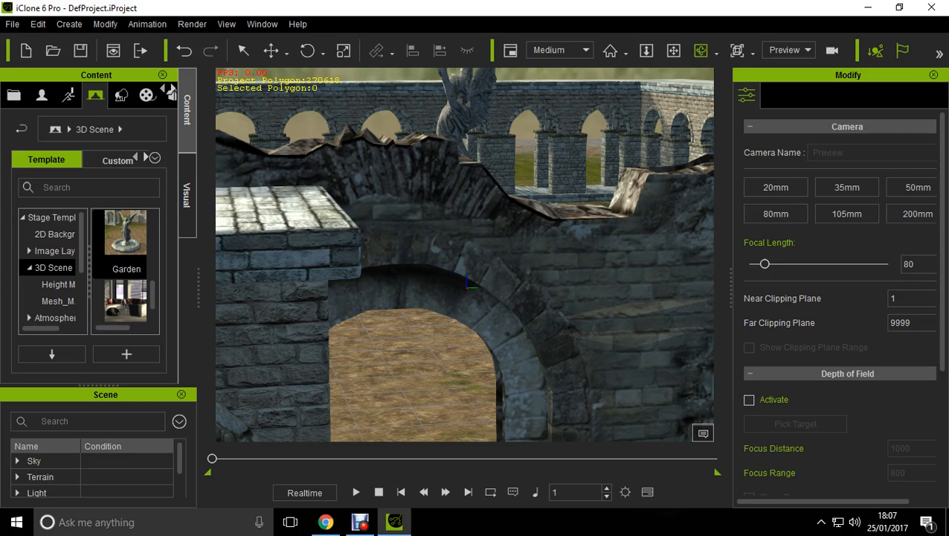
left_click_drag(465, 253, 424, 253)
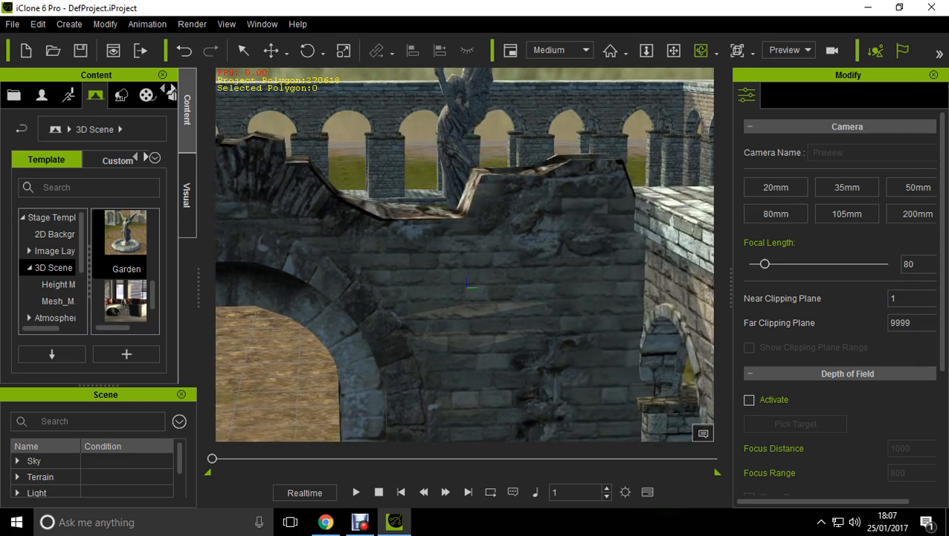
Close iClone 6 Pro and discard the Garden project without saving it
left_click_drag(465, 253, 465, 304)
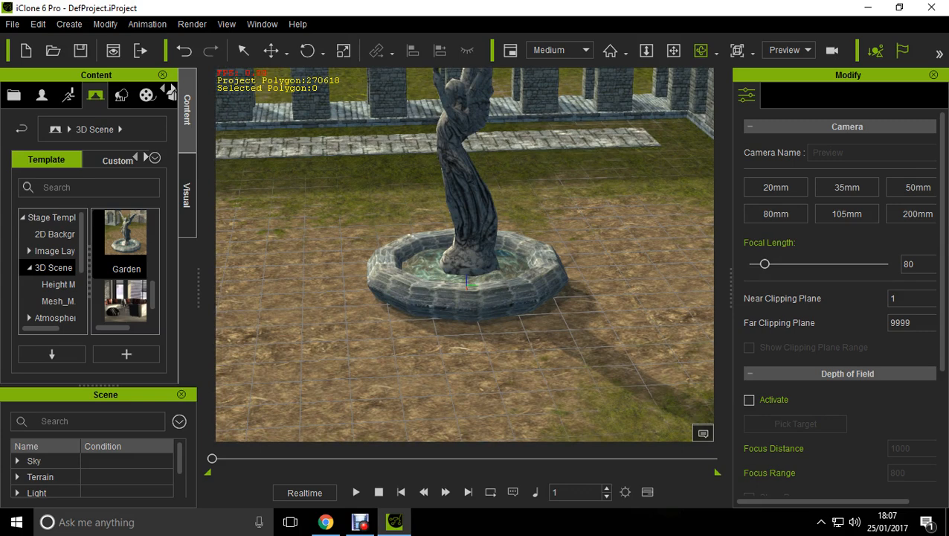
left_click(931, 7)
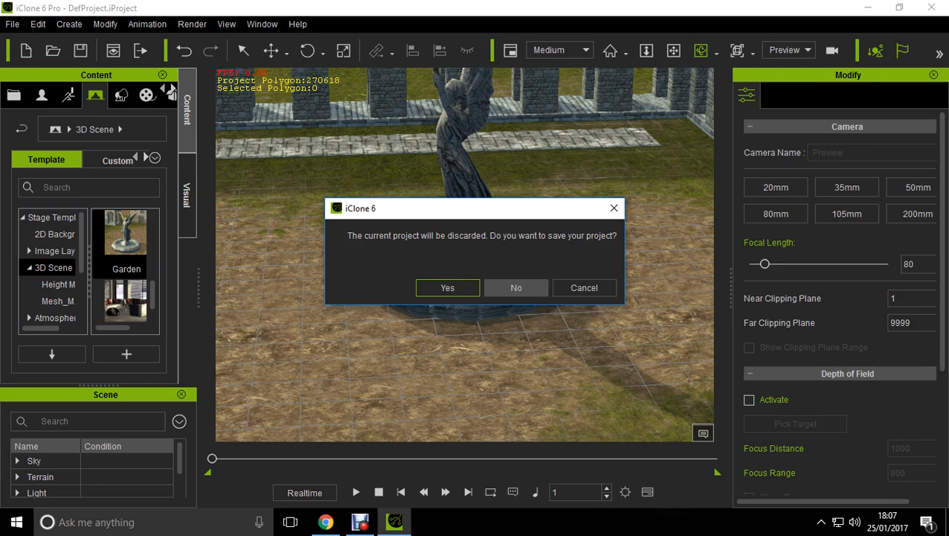
left_click(516, 287)
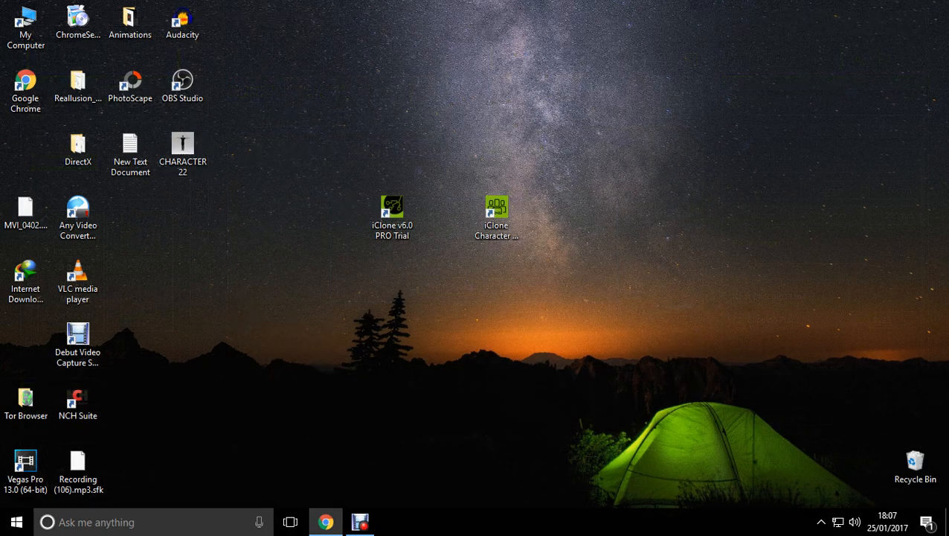
Launch iClone Character Creator v1.52 Lite from the desktop and continue past its welcome screen
left_click_drag(459, 225, 494, 223)
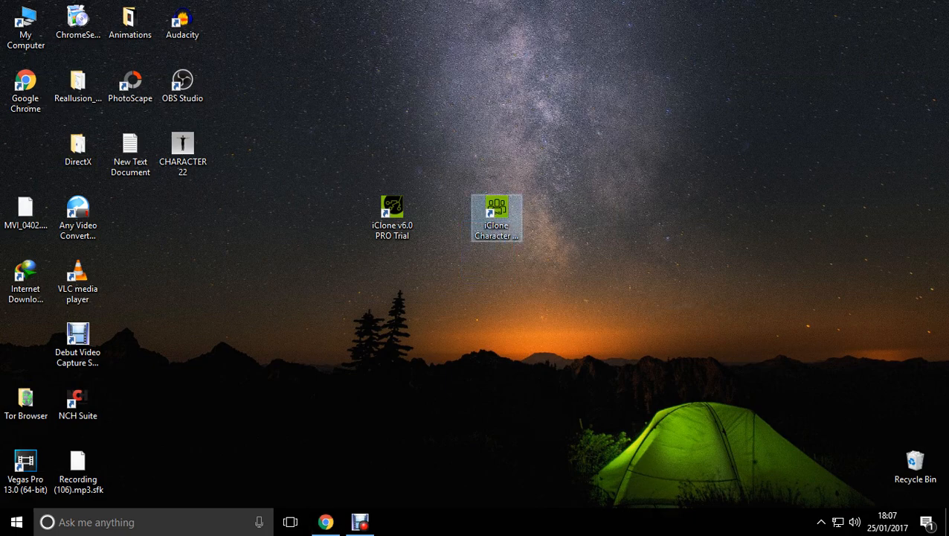
key("F2")
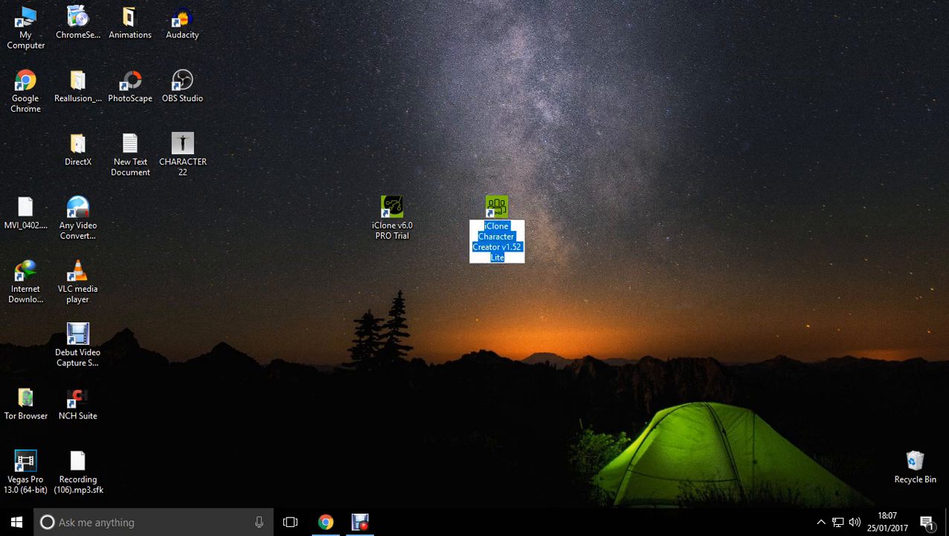
key("Escape")
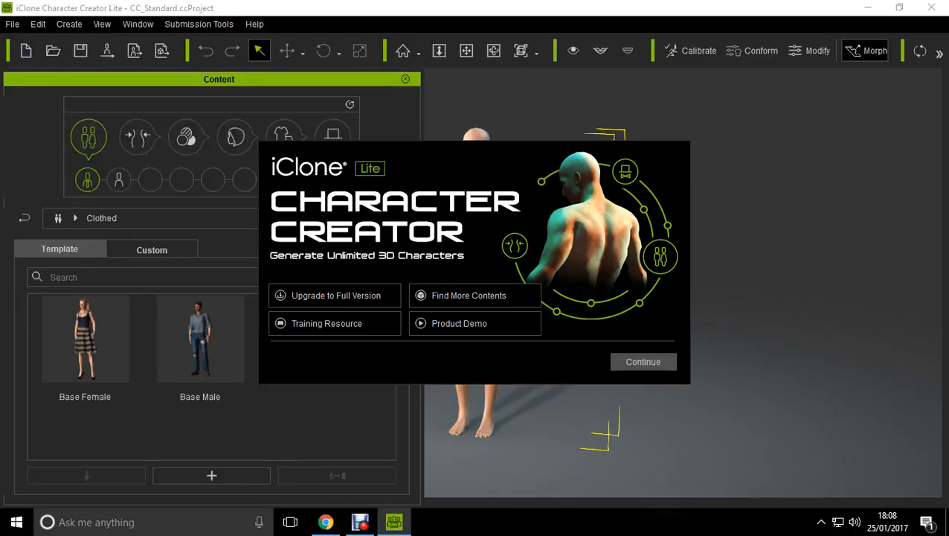
left_click(643, 361)
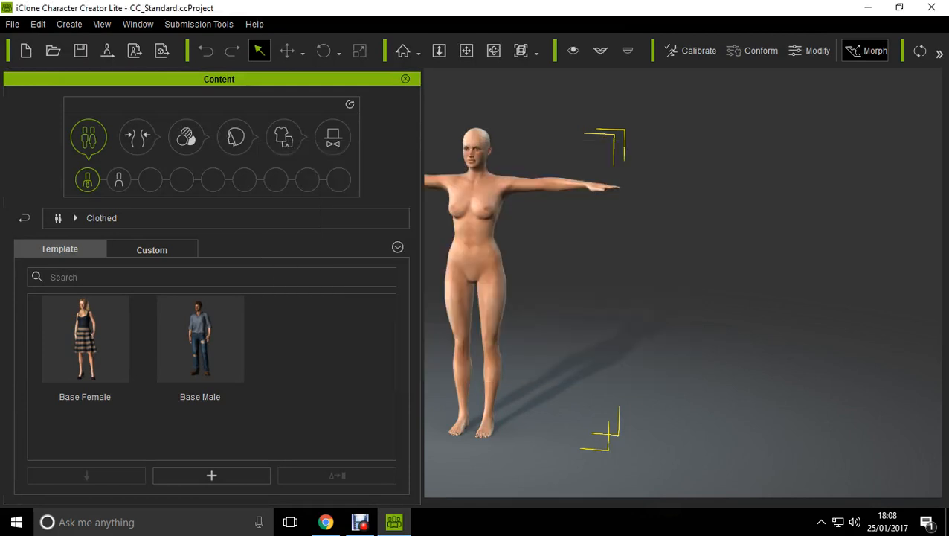
Load the clothed Base Male template as a project and move the Content panel aside to uncover the character
double_click(201, 338)
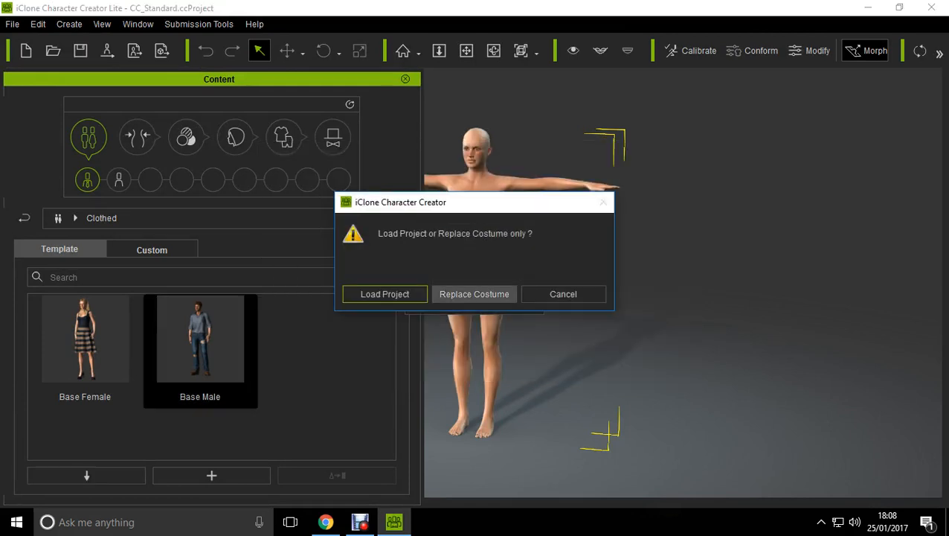
left_click(385, 294)
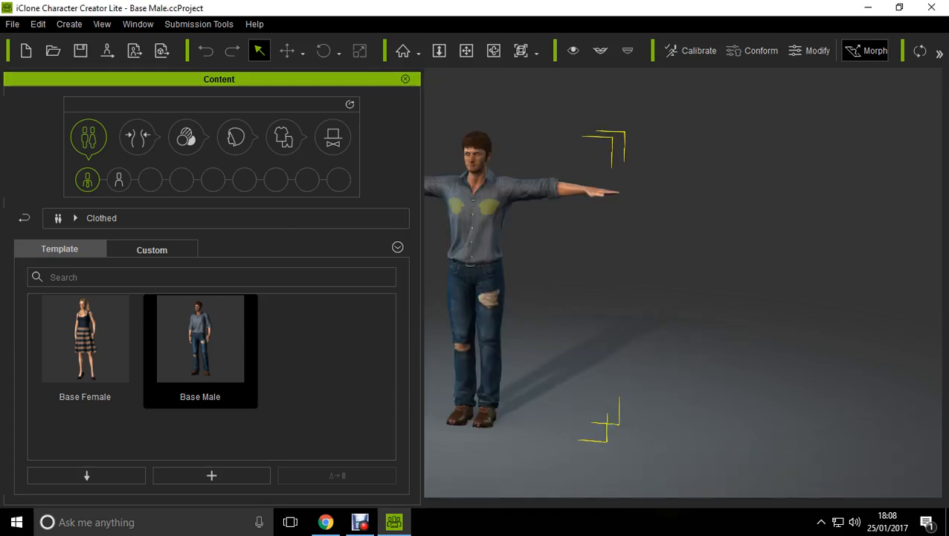
left_click_drag(219, 79, 172, 101)
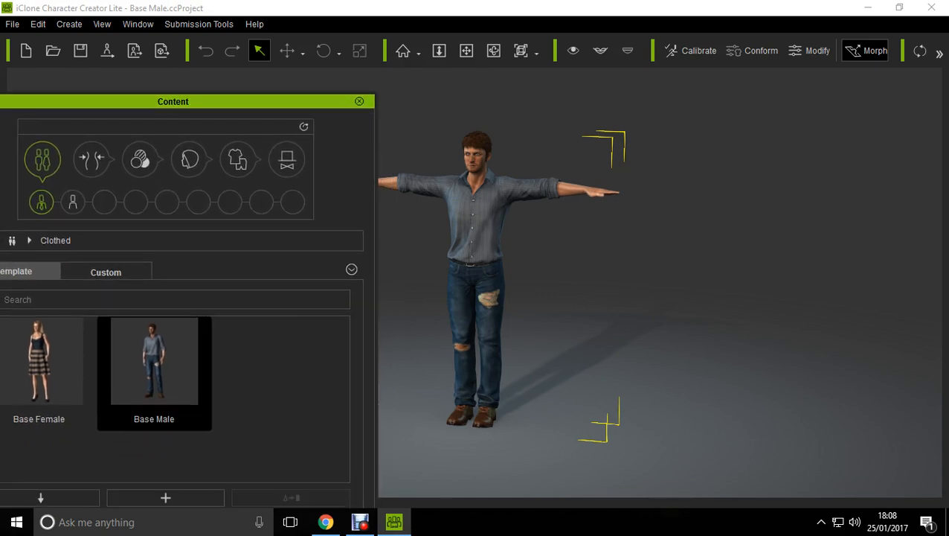
left_click_drag(172, 101, 203, 97)
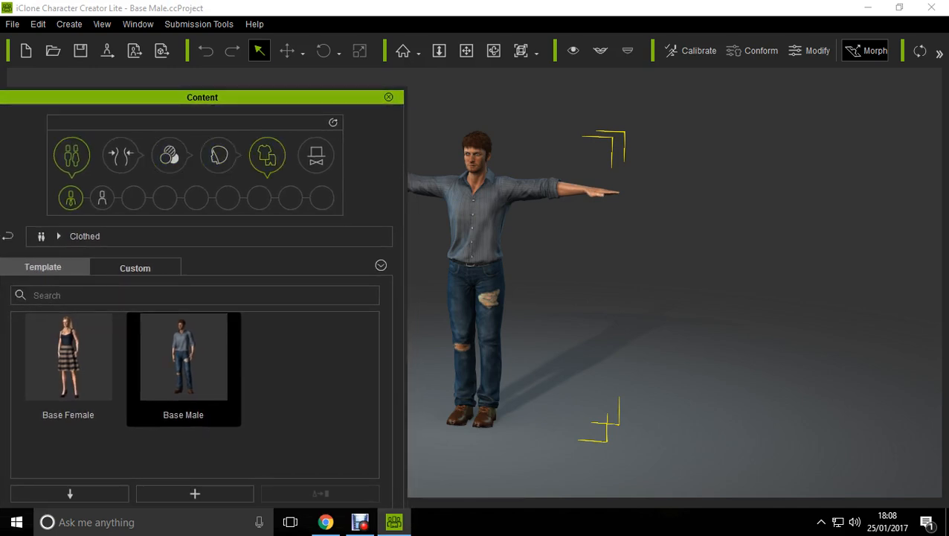
Replace the character's shirt with the black-and-white checked shirt from the Shirts templates
left_click(267, 156)
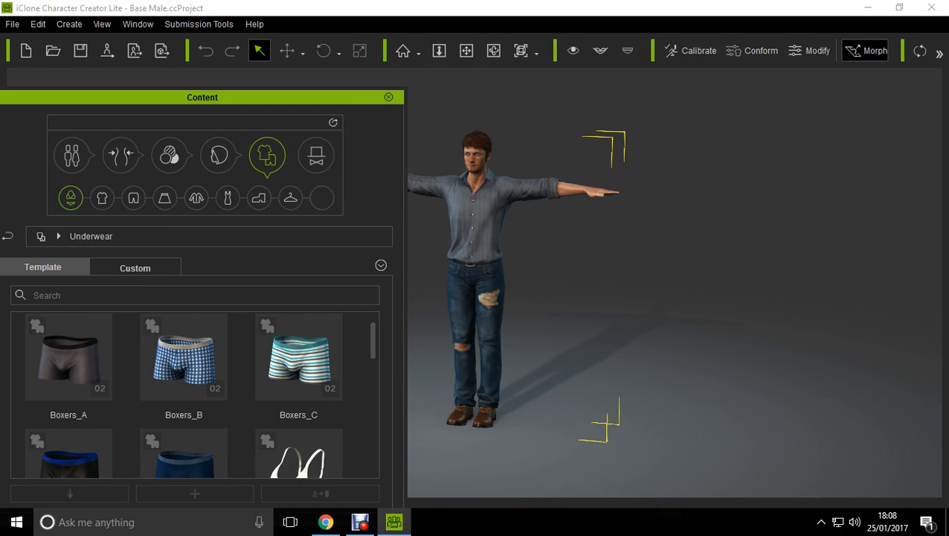
left_click(102, 198)
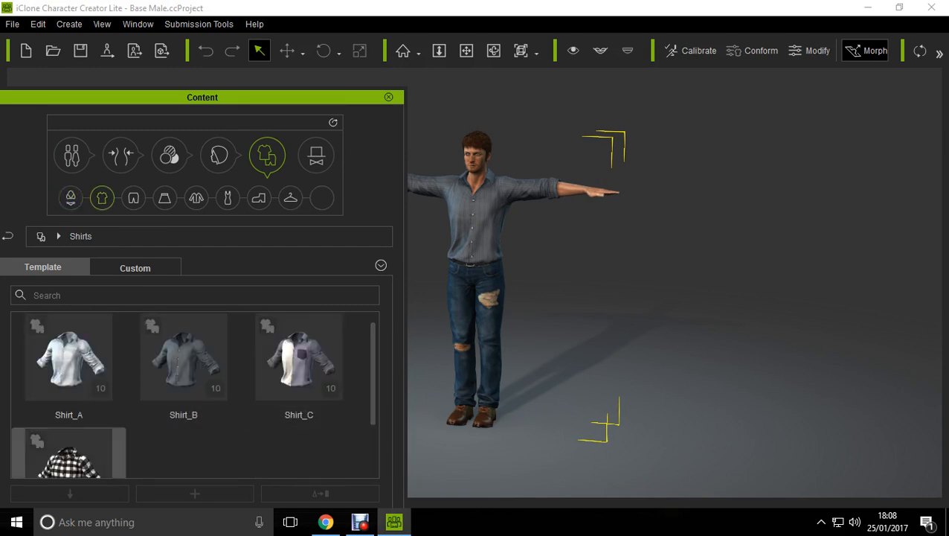
left_click_drag(69, 454, 474, 227)
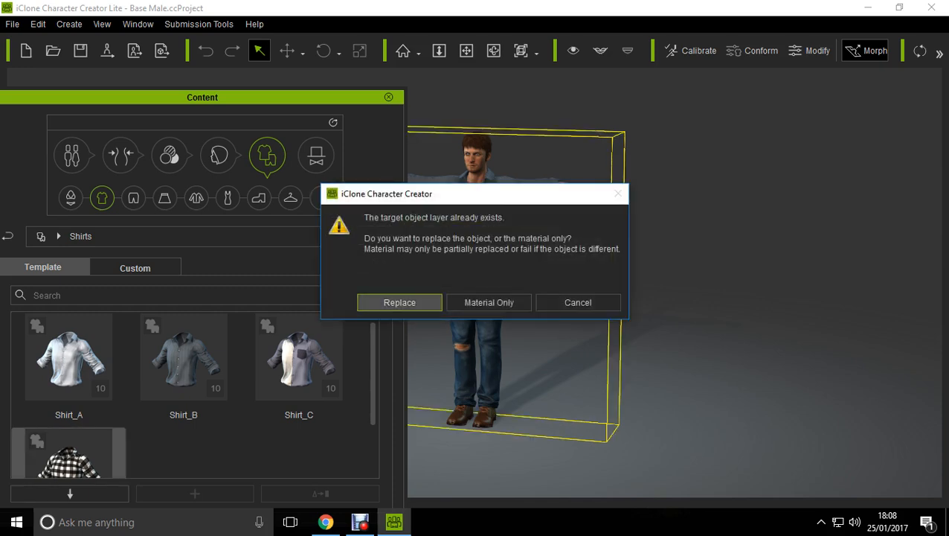
left_click(400, 302)
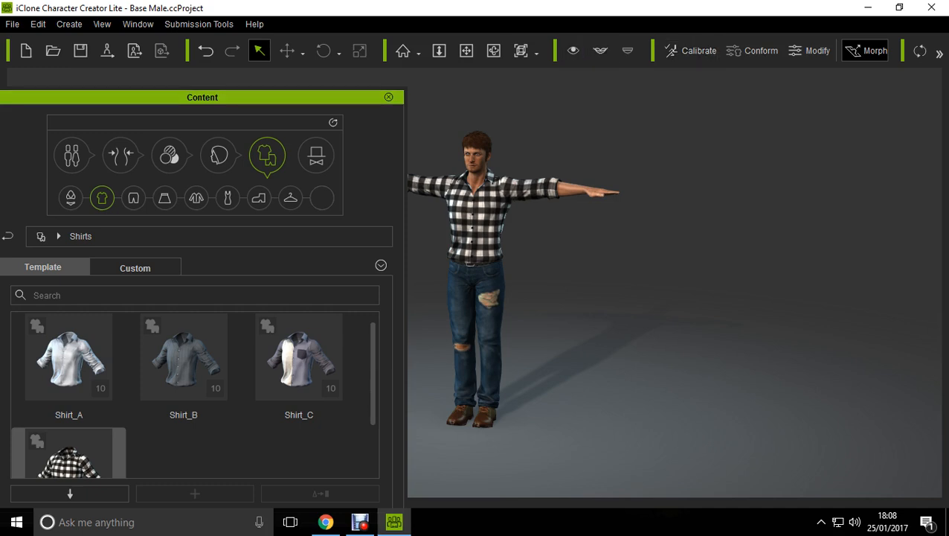
Put the character in calibration pose 07, moving the Calibration and Content panels clear of the figure
left_click(689, 50)
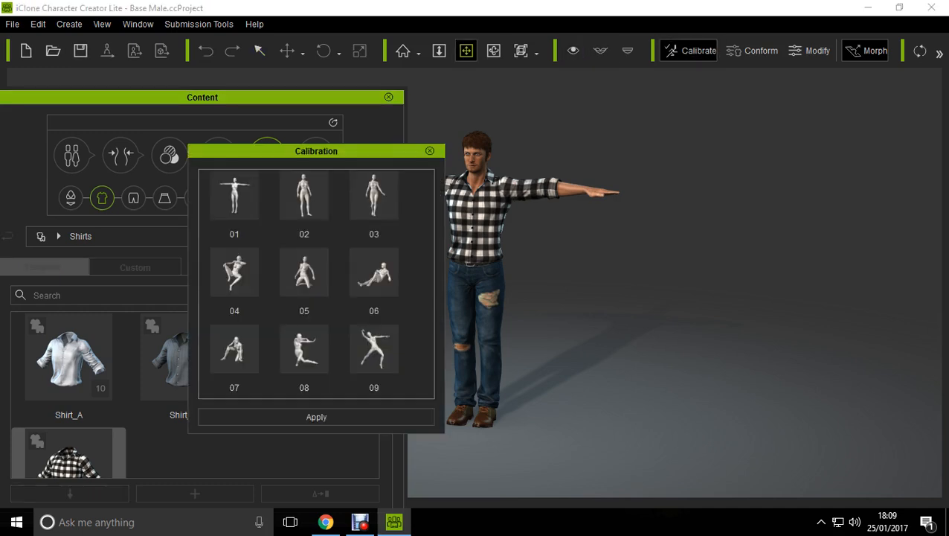
left_click_drag(316, 151, 749, 157)
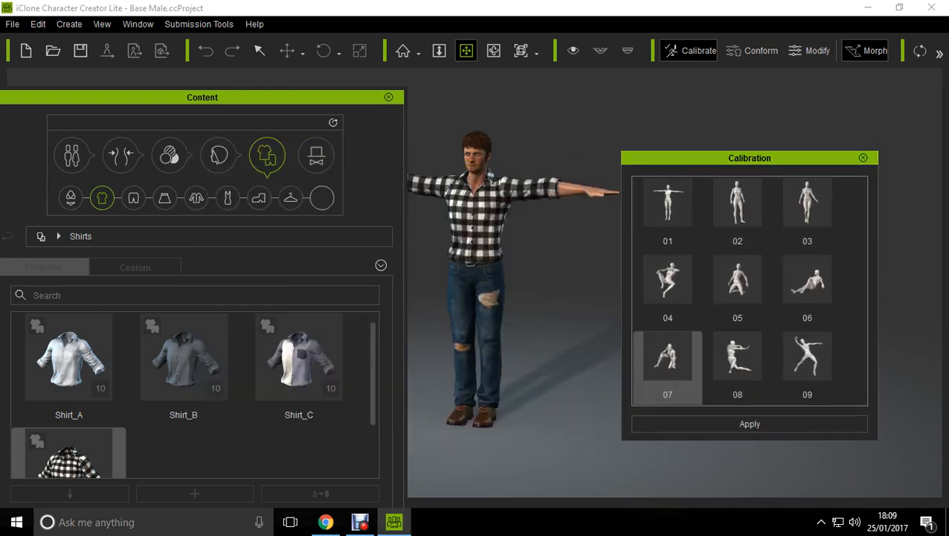
left_click(668, 357)
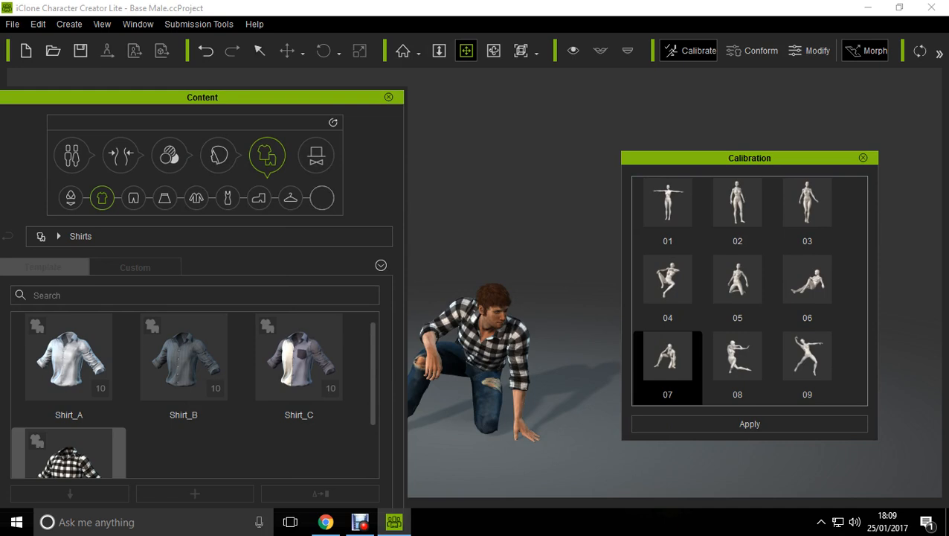
left_click_drag(202, 96, 134, 68)
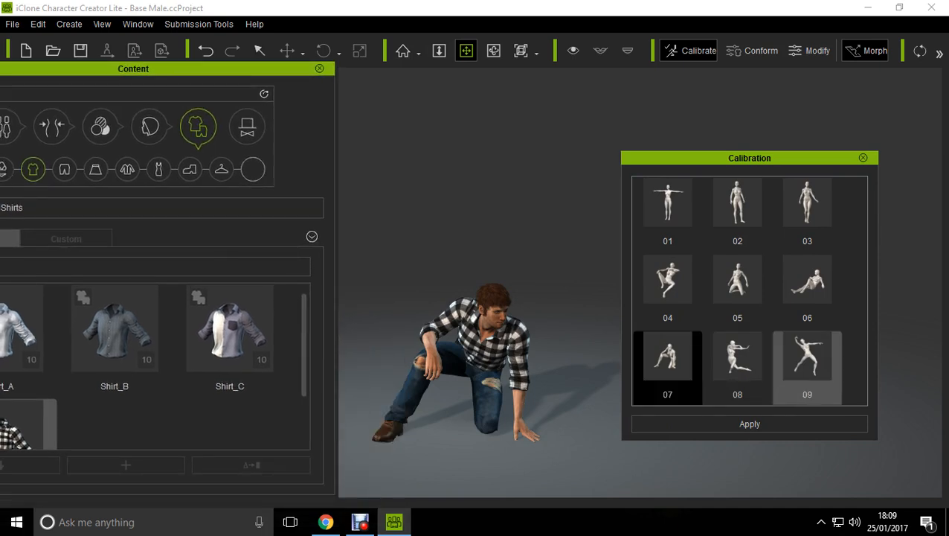
Try calibration poses 09, 05, 01, 03 and 04 on the character, finishing with pose 05
left_click(808, 357)
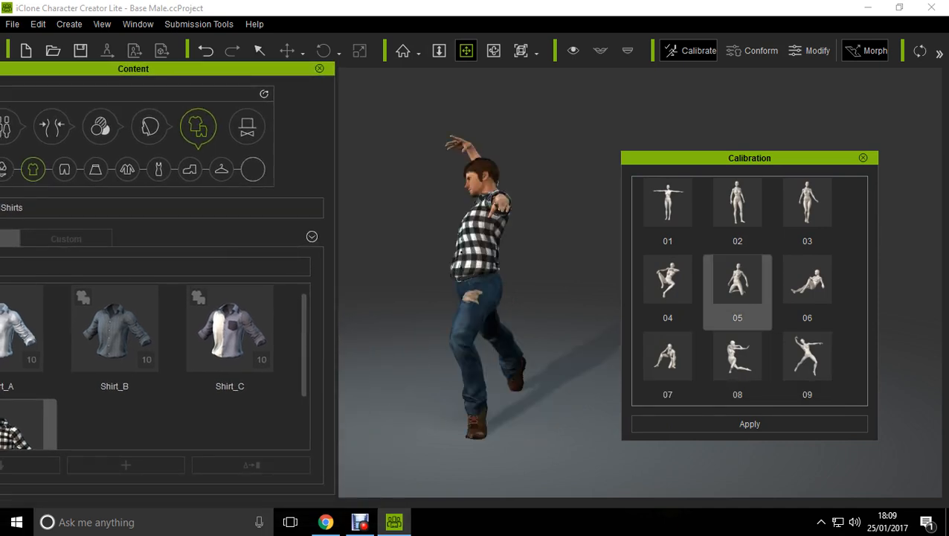
left_click(738, 281)
left_click(667, 202)
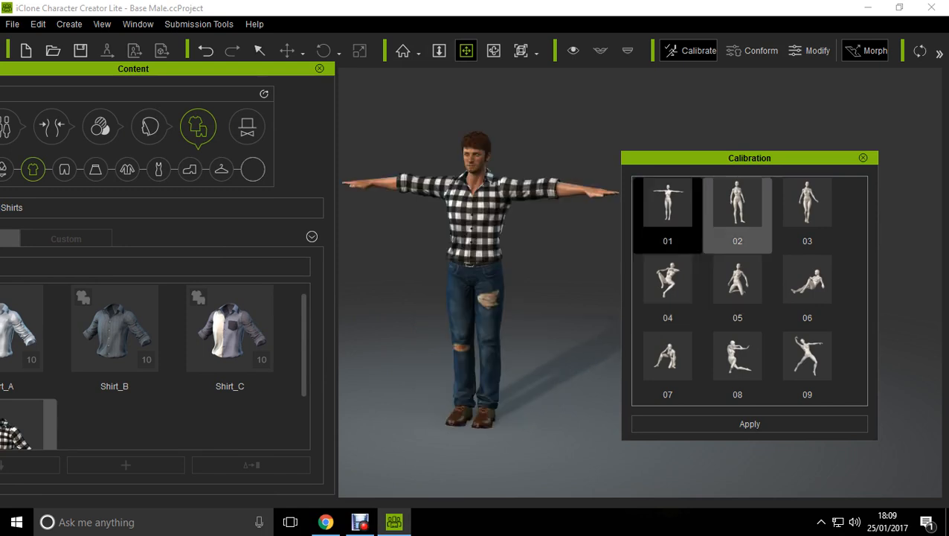
left_click(807, 203)
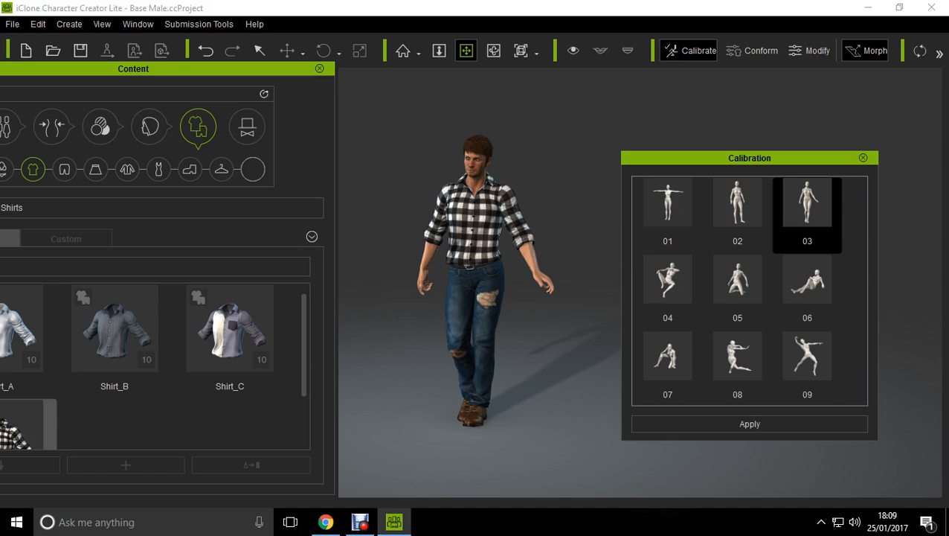
left_click(667, 279)
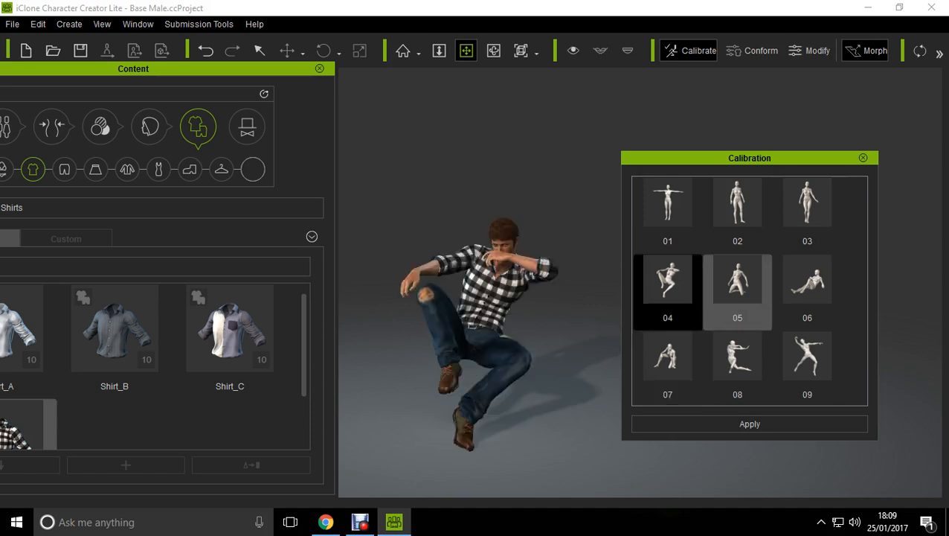
left_click(737, 283)
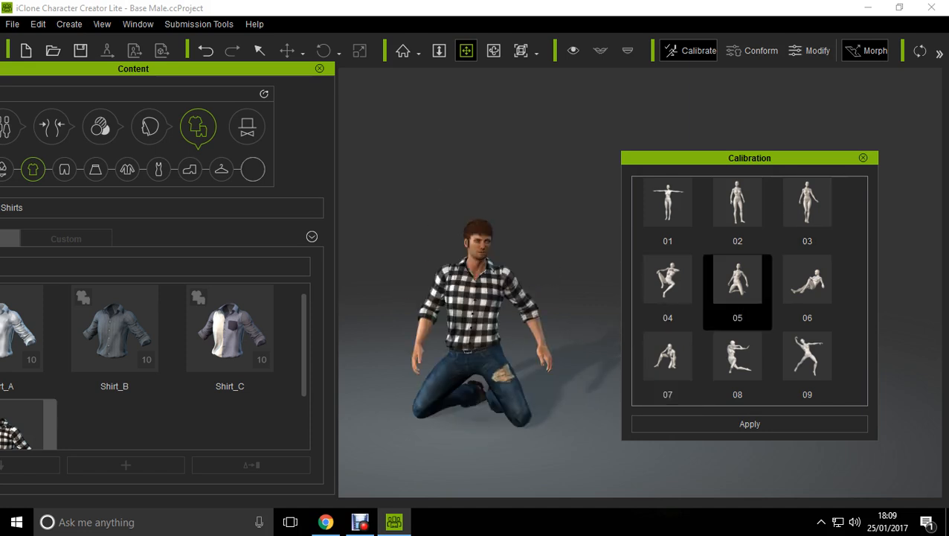
Close the Calibration and Content panels to leave the posed character unobstructed
left_click_drag(179, 68, 279, 59)
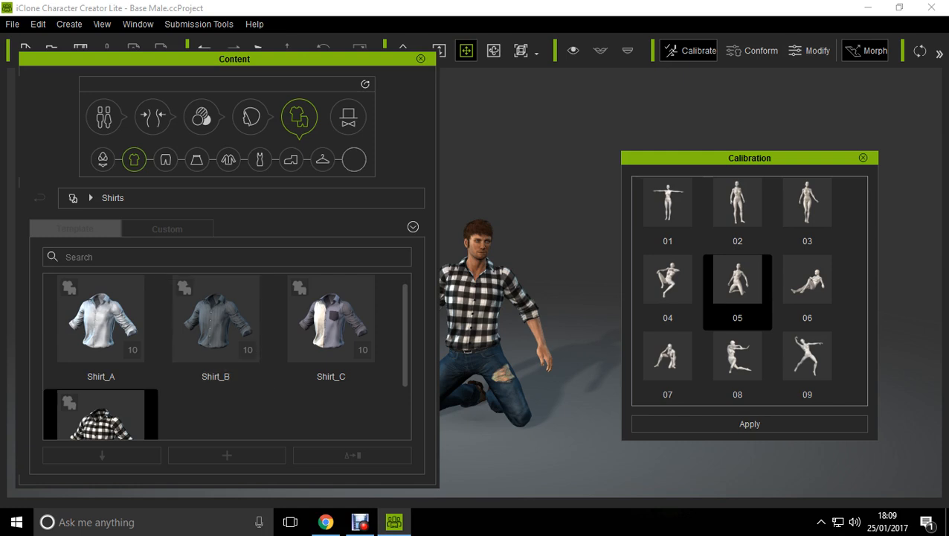
left_click(863, 158)
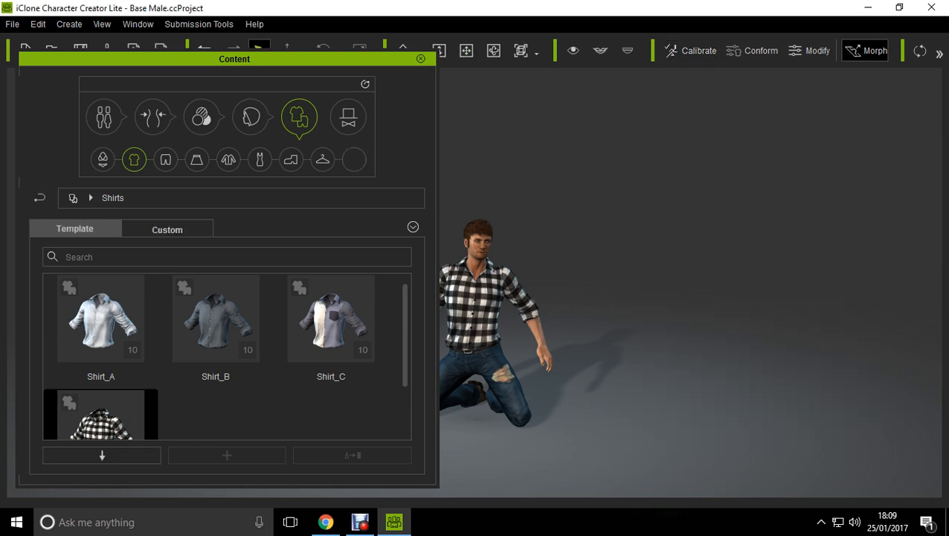
left_click(421, 58)
Examine the available export options for sending the character to iClone, then leave them without exporting
left_click(12, 25)
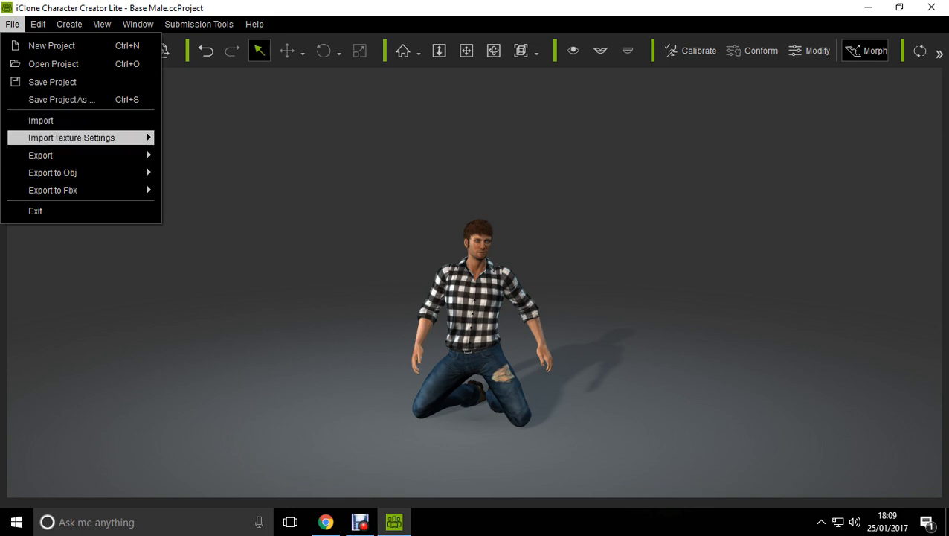
mouse_move(80, 155)
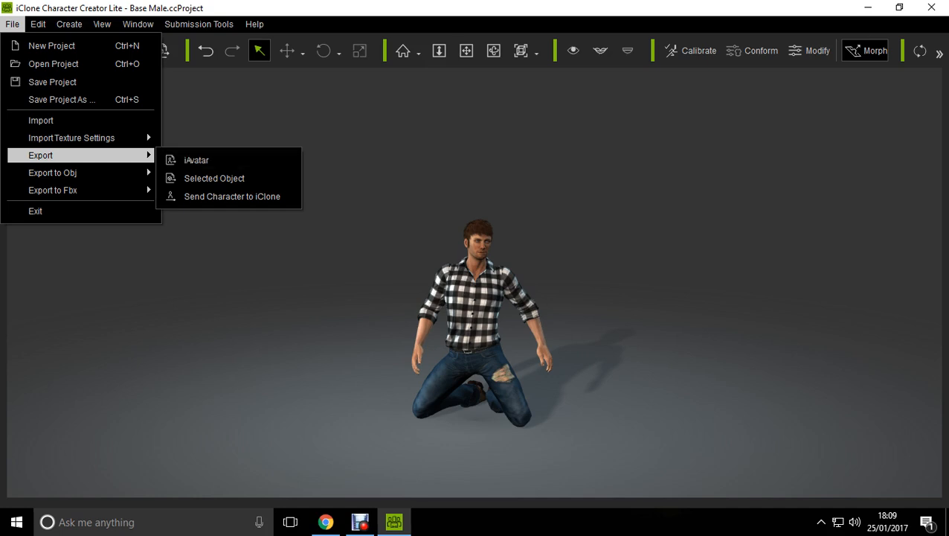
left_click(372, 245)
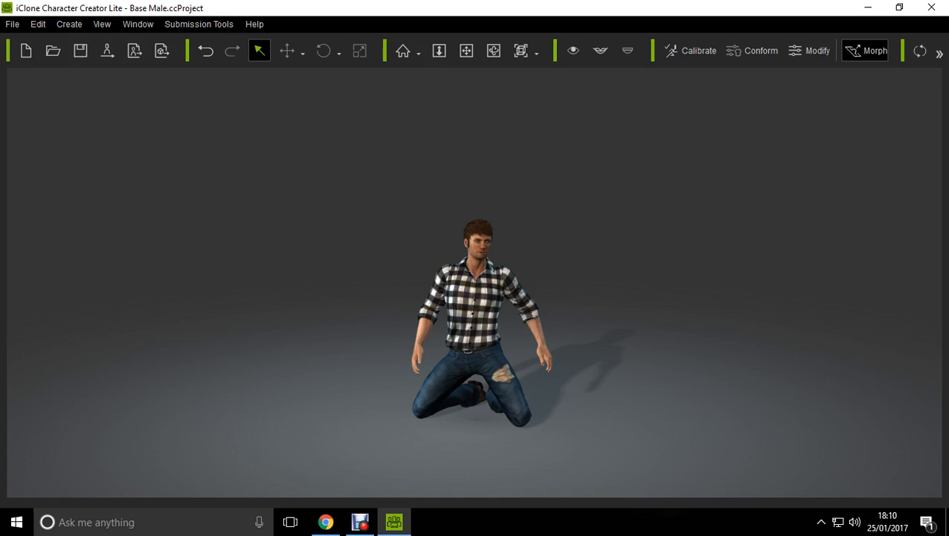
Close Character Creator without saving the project and move the CHARACTER 22 file to a free area of the desktop
left_click(931, 8)
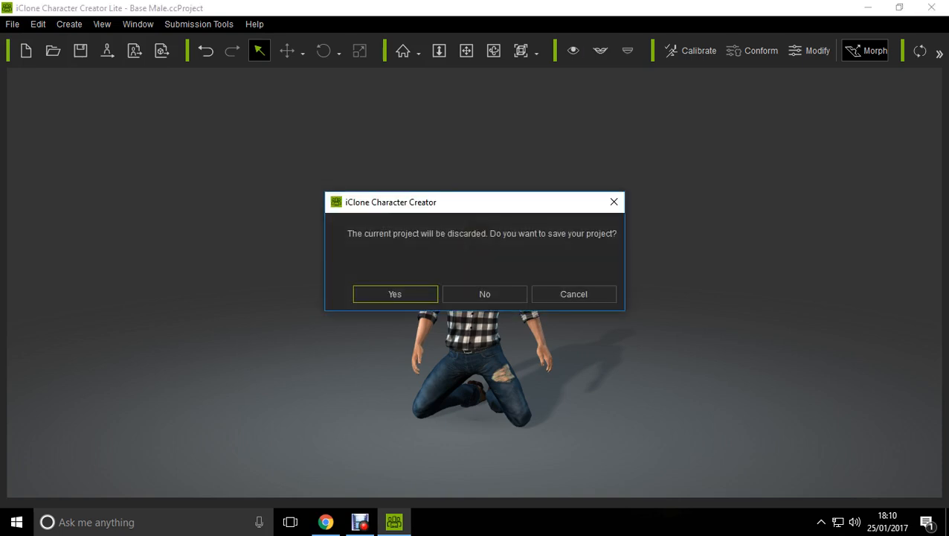
left_click(484, 292)
left_click_drag(182, 149, 287, 271)
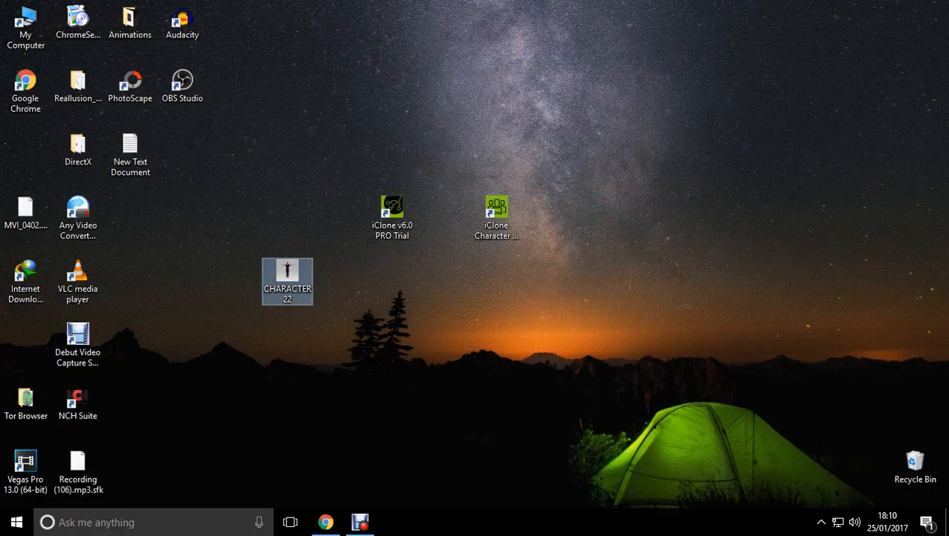
Launch iClone v6.0 PRO Trial from the desktop and decline the registration offer
left_click(392, 215)
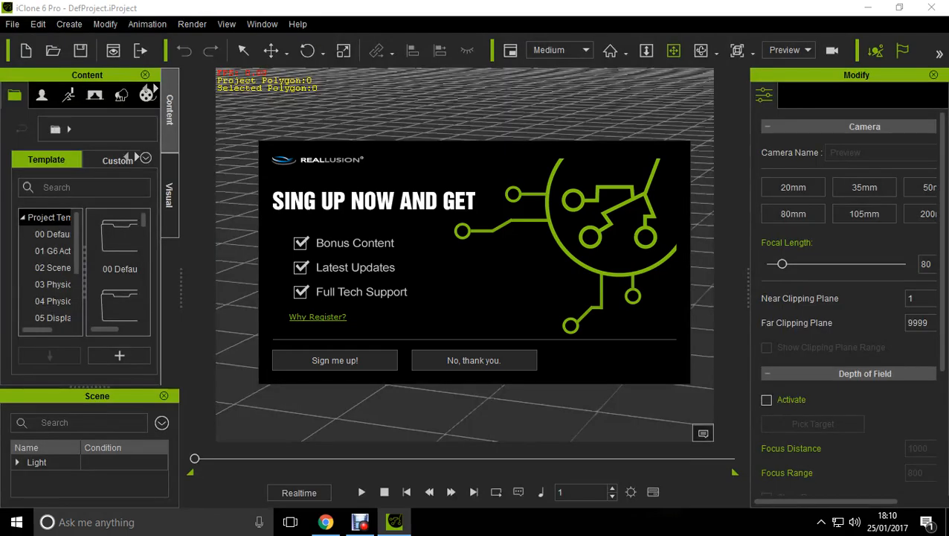
left_click(474, 360)
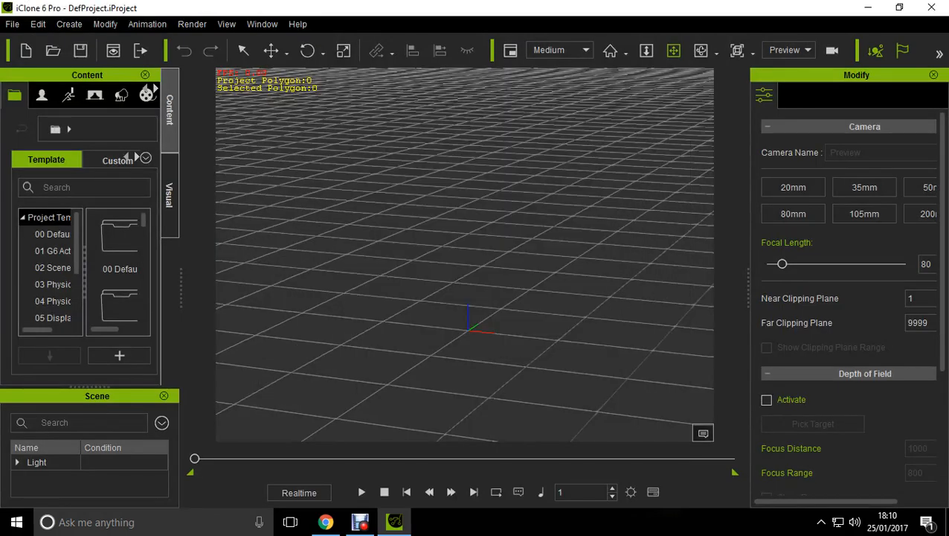
Import the CHARACTER 22 avatar file from the desktop into the empty project
left_click(12, 23)
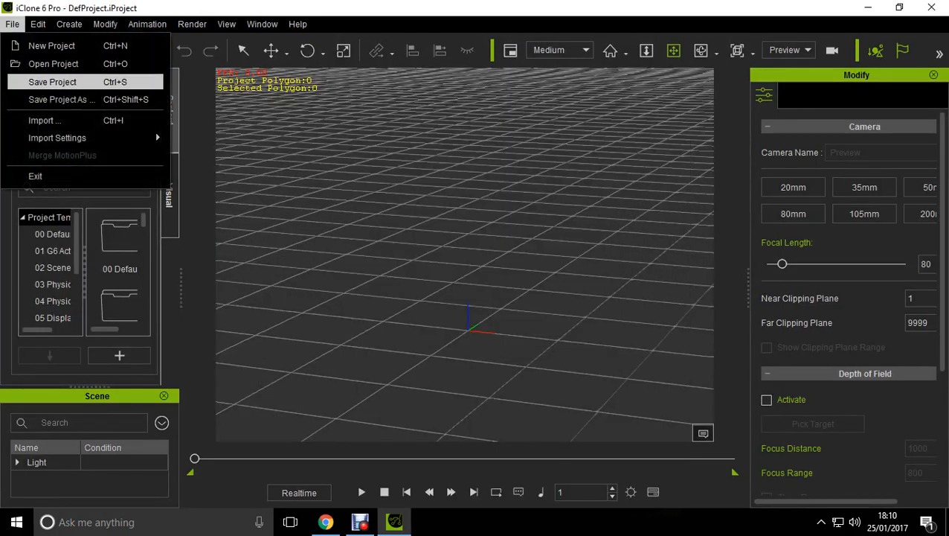
left_click(40, 119)
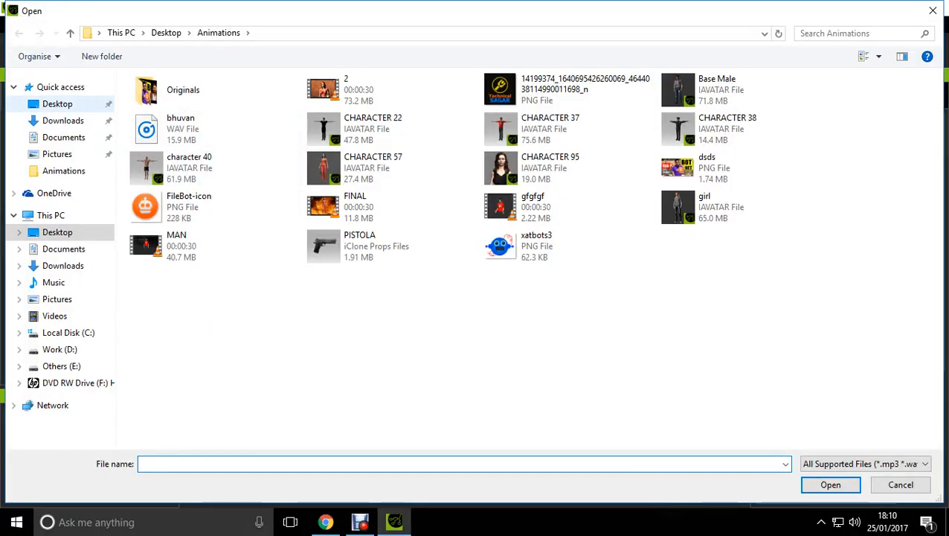
left_click(57, 104)
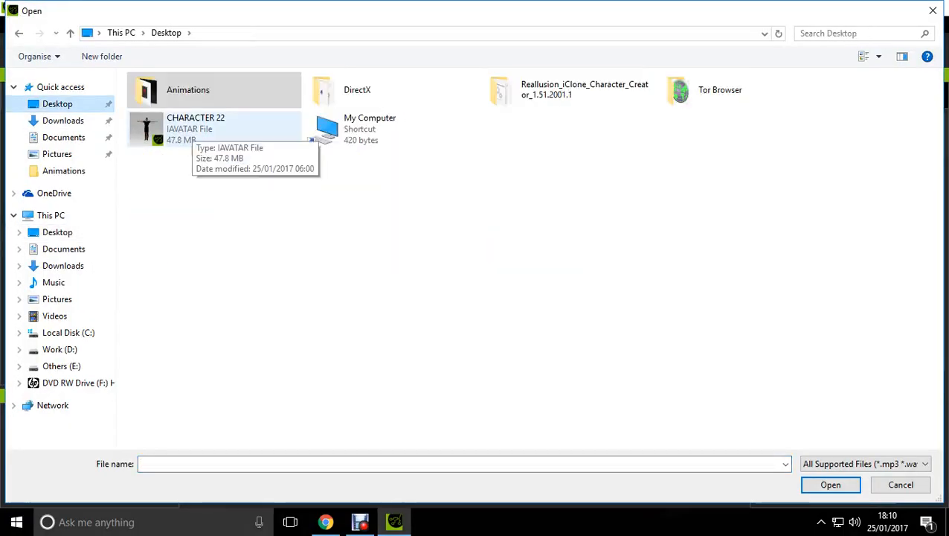
double_click(193, 128)
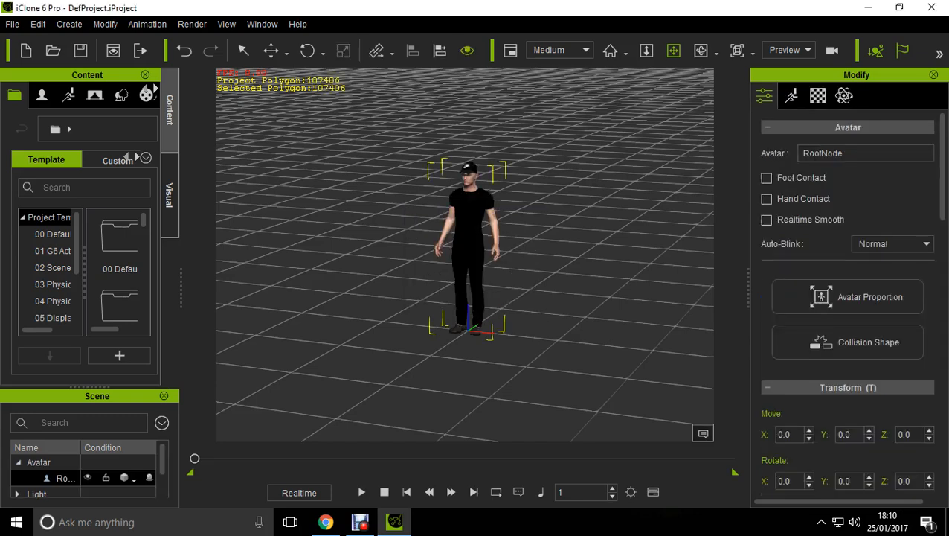
Inspect the imported character at full length, bringing the camera round to a straight front view
scroll(465, 254, "up", 7)
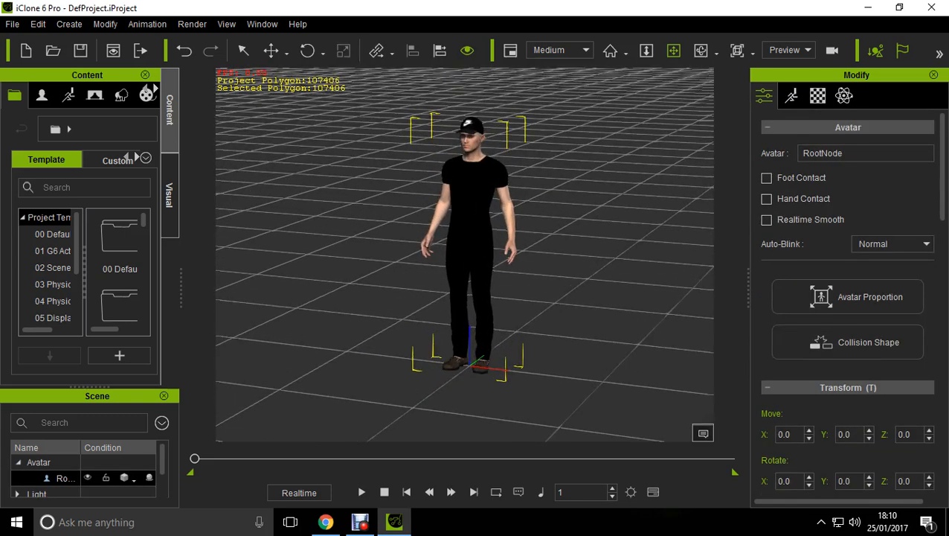
left_click_drag(469, 254, 537, 253)
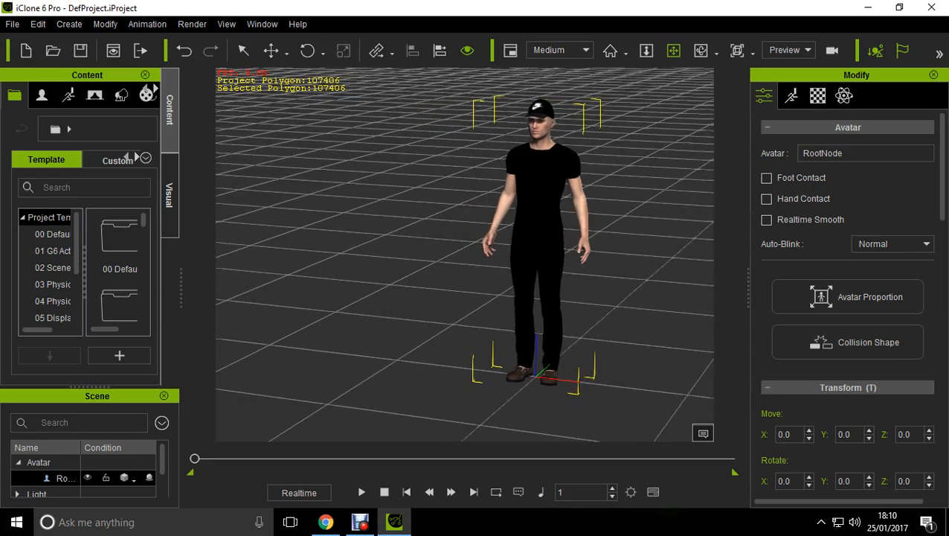
left_click(701, 49)
left_click_drag(476, 255, 521, 224)
scroll(520, 223, "up", 3)
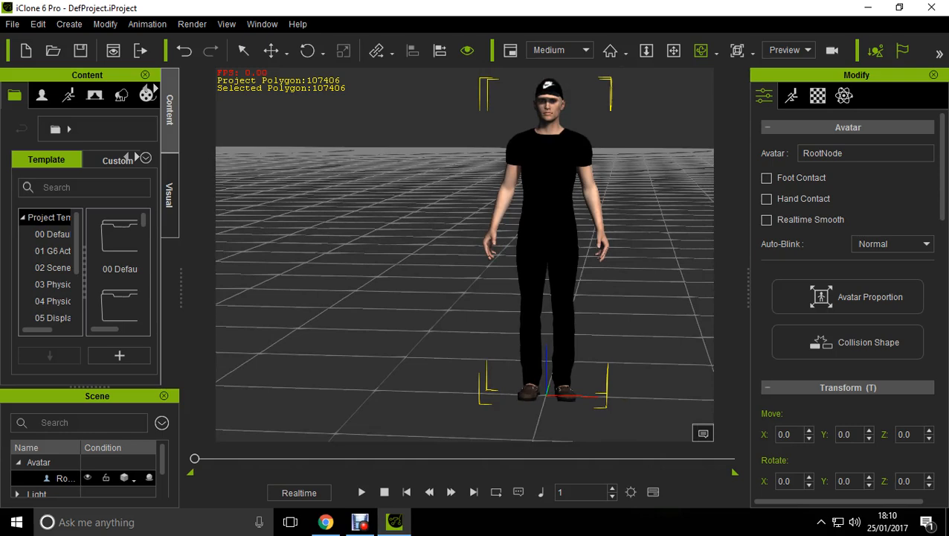
mouse_move(520, 223)
left_mouse_down()
mouse_move(521, 249)
mouse_move(521, 227)
left_mouse_up()
scroll(465, 255, "down", 1)
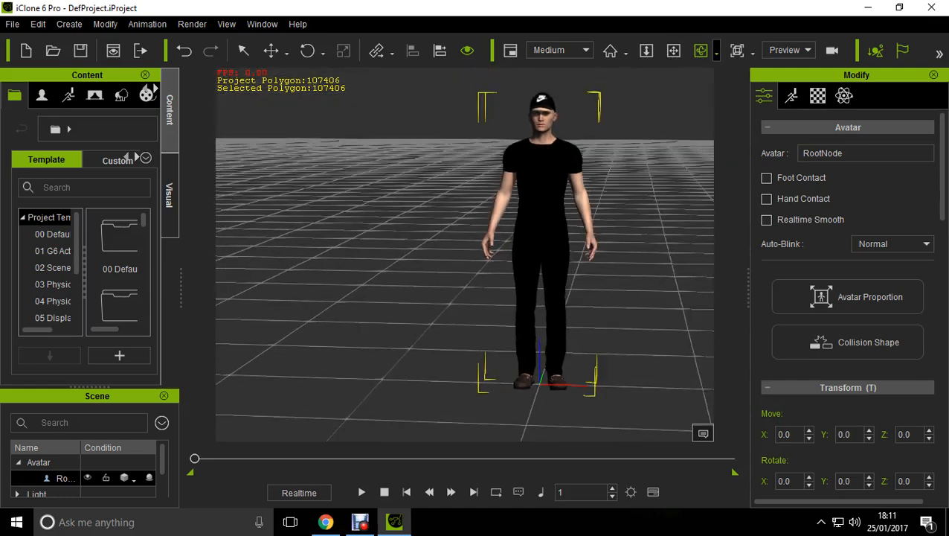
left_click_drag(521, 223, 540, 224)
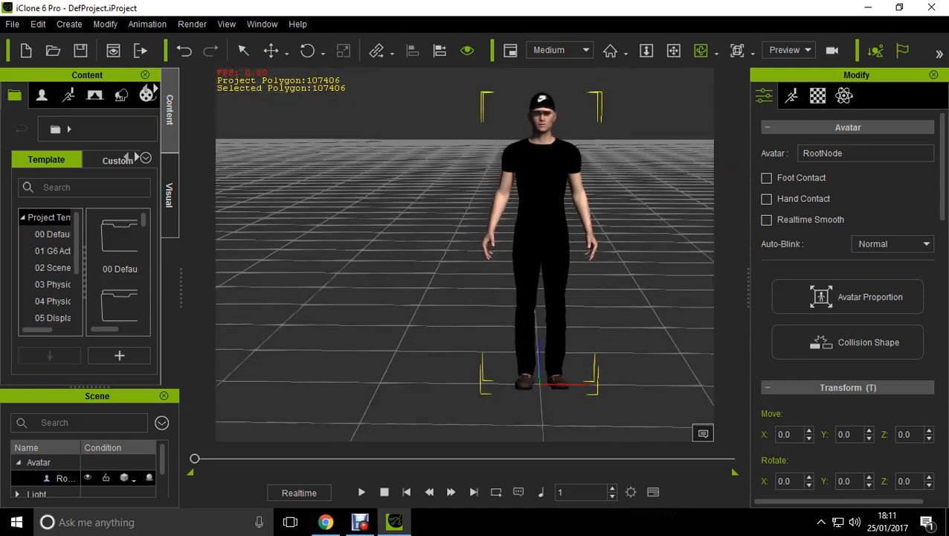
Frame the character closer from the thighs up and center him in the viewport
scroll(465, 256, "up", 2)
left_click(674, 50)
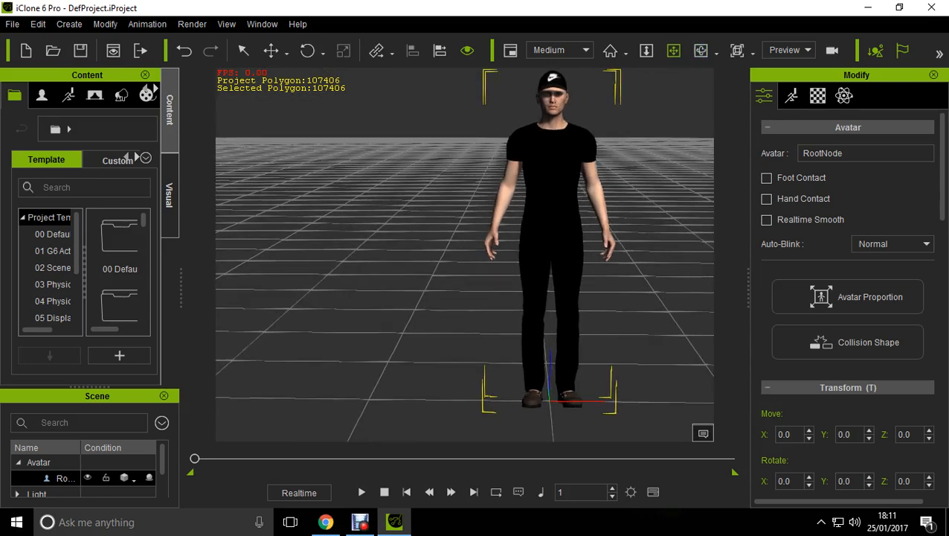
left_click_drag(580, 179, 572, 262)
left_click(701, 50)
scroll(465, 255, "up", 3)
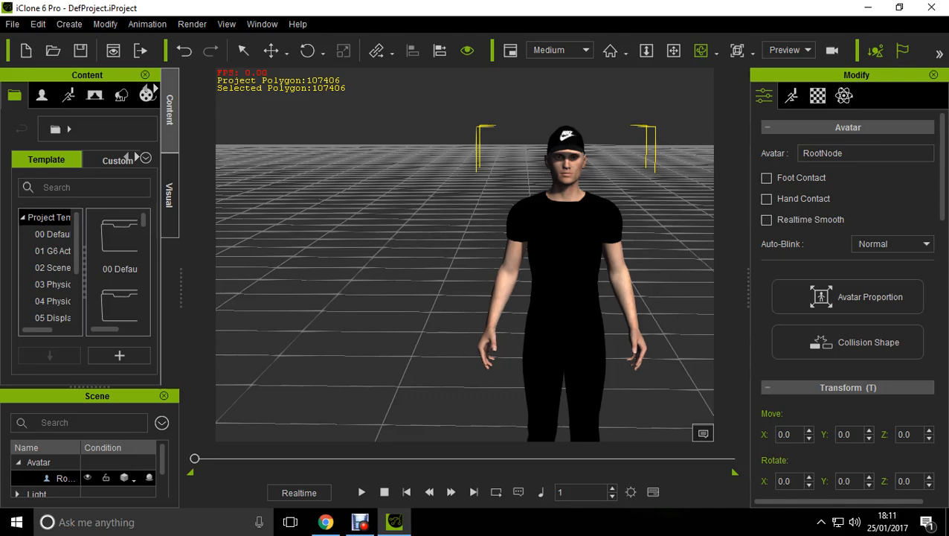
scroll(465, 255, "down", 2)
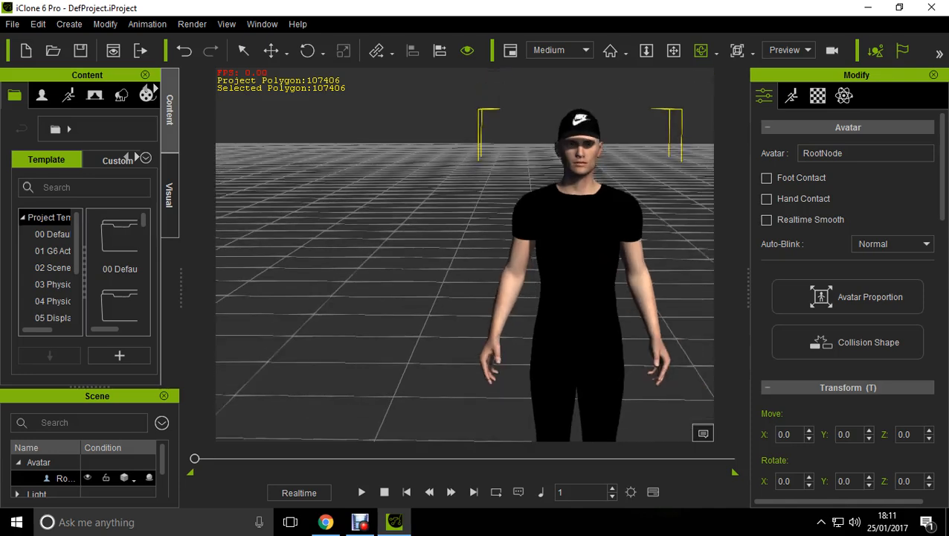
left_click(674, 50)
left_click_drag(573, 223, 500, 221)
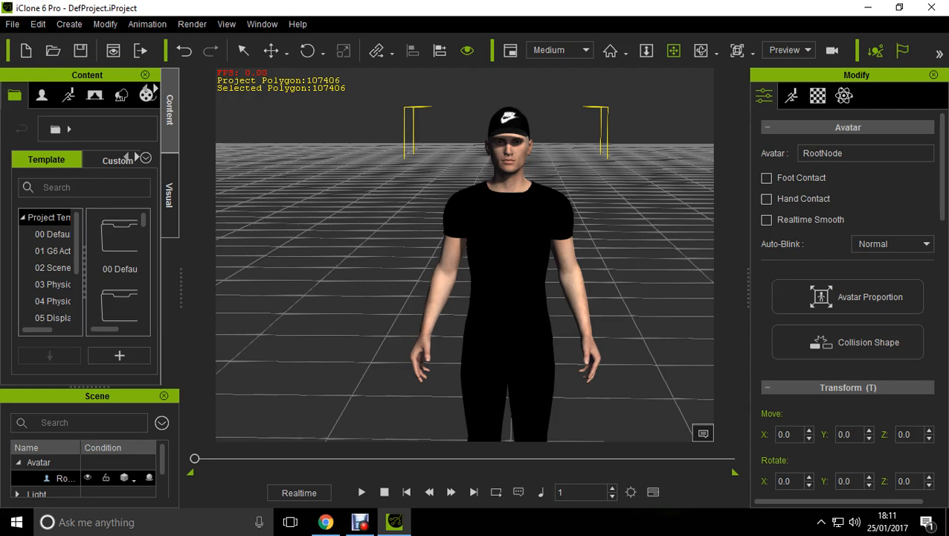
Create a Text-To-Speech script for the avatar reading "Hello" and, on a second line, "My Name is" with the speaker's name
left_click(147, 23)
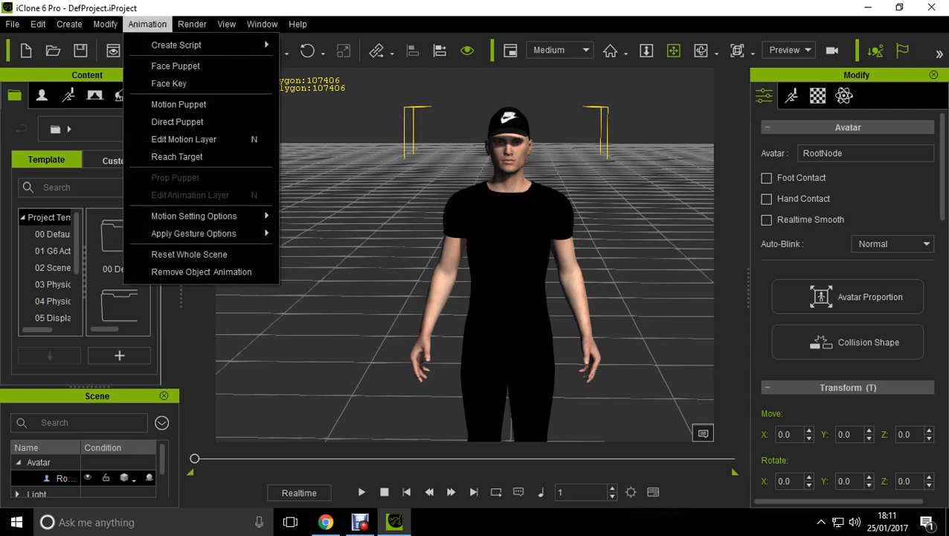
mouse_move(179, 45)
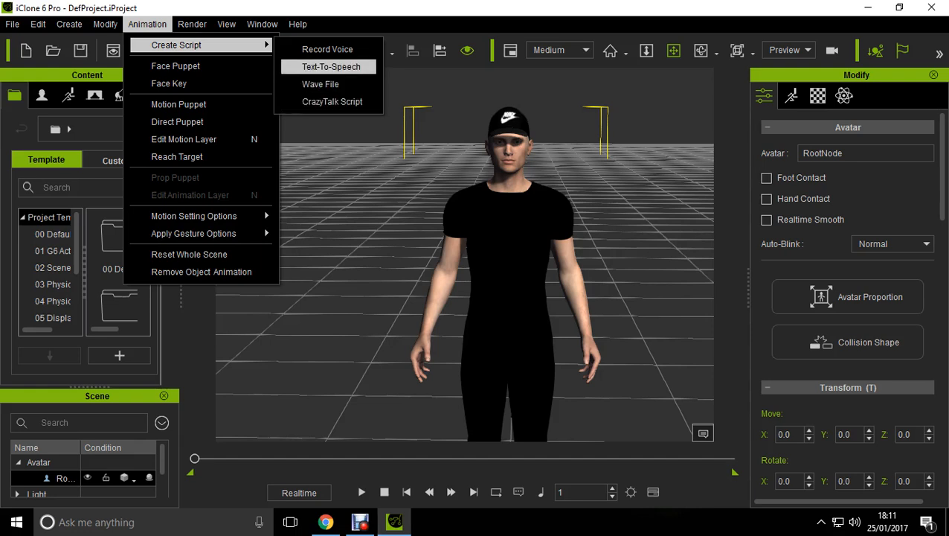
left_click(331, 67)
left_click_drag(462, 87, 771, 158)
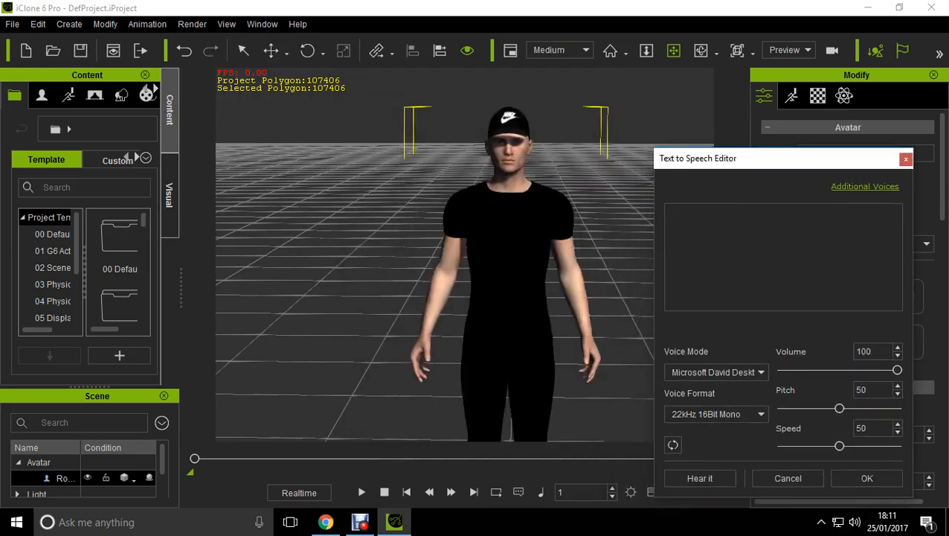
type("H")
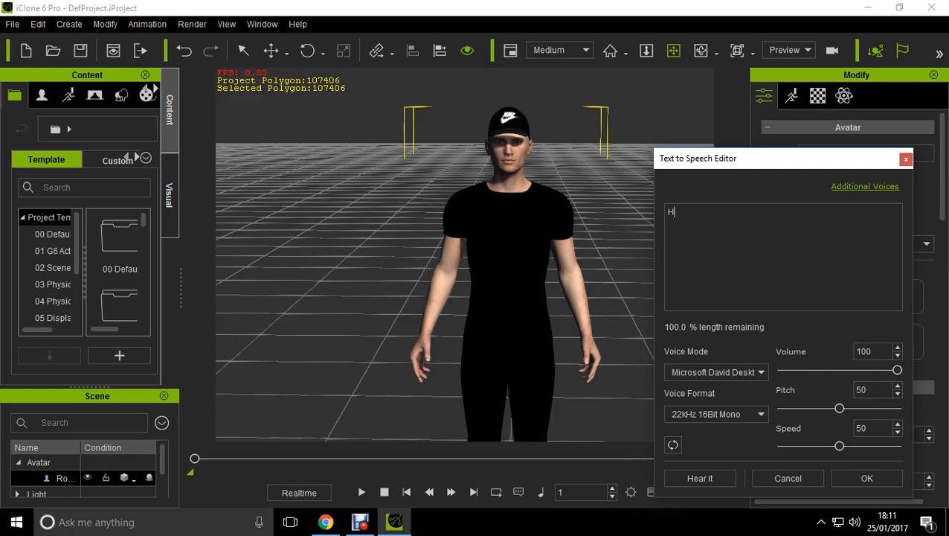
type("ello")
key("Return")
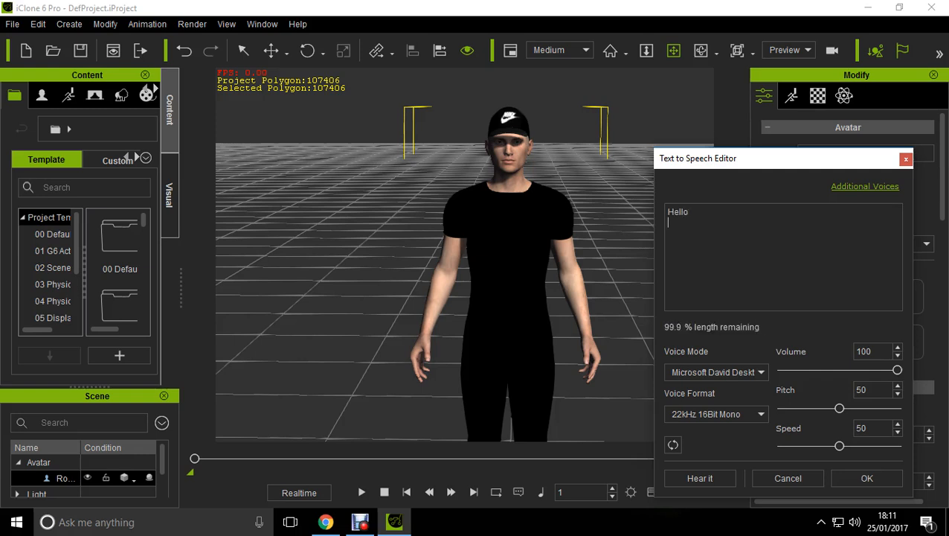
type("My Name is Sagar")
left_click_drag(782, 159, 705, 116)
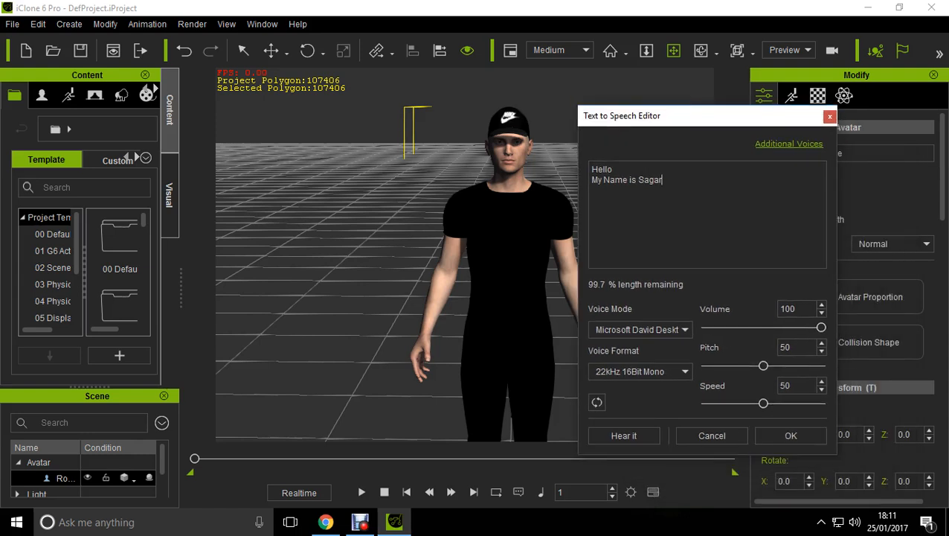
left_click(791, 436)
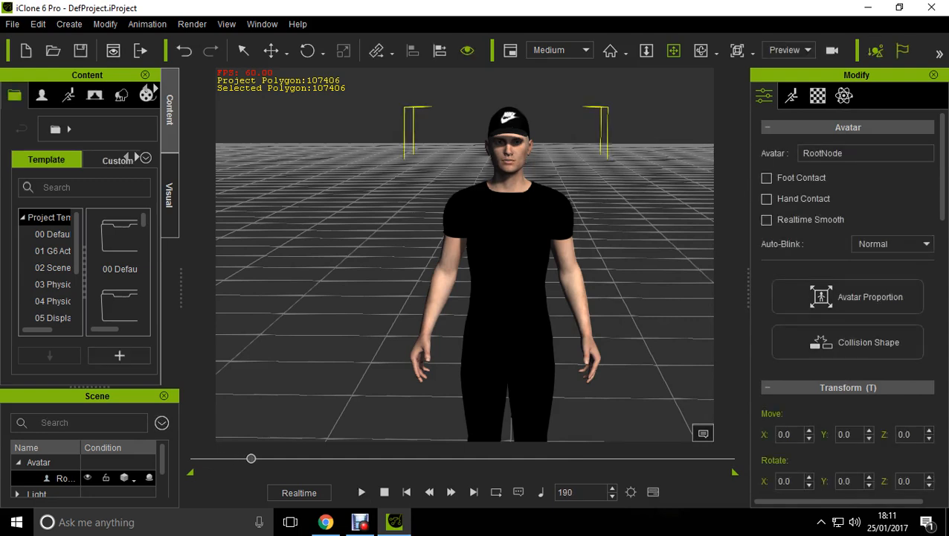
Play back the avatar's speech animation, stop it, and scrub the timeline to frame 90 to check the lip movement
left_click(362, 492)
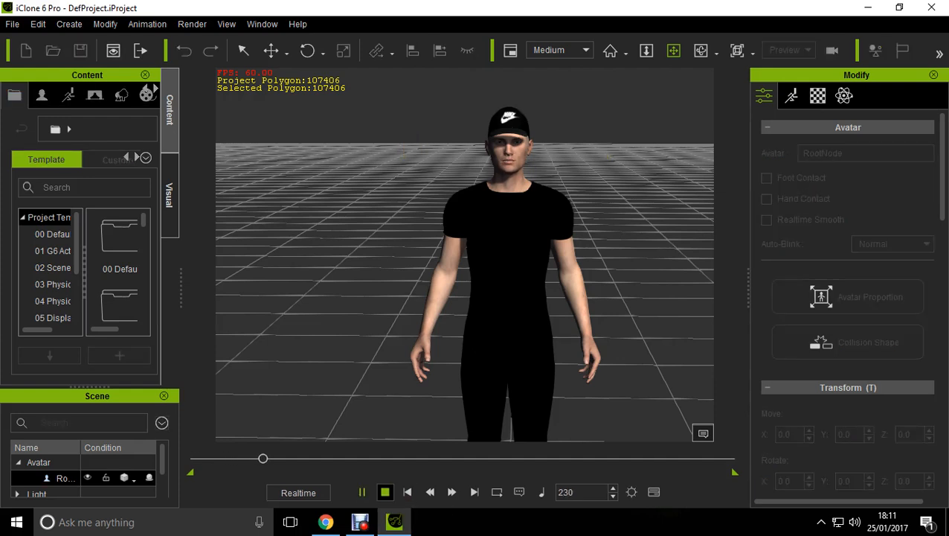
left_click(385, 492)
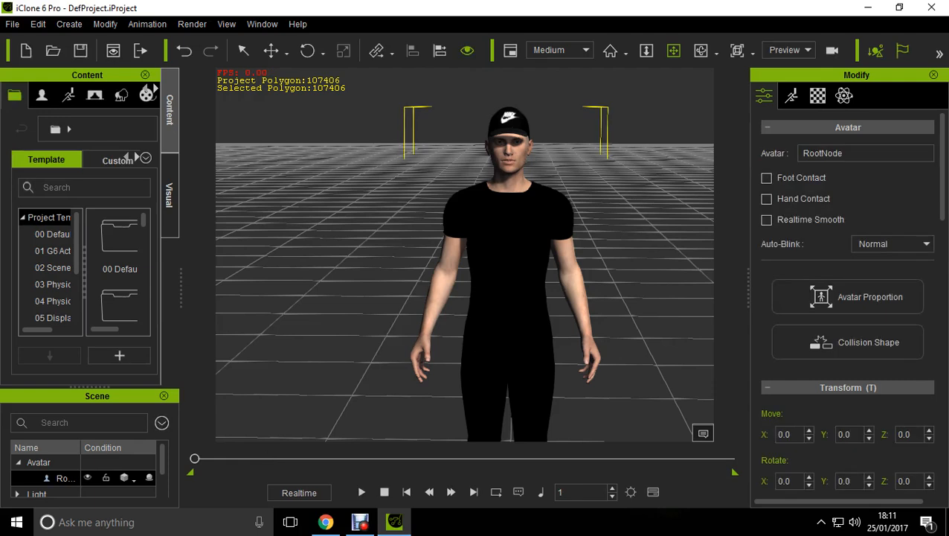
left_click_drag(195, 458, 221, 458)
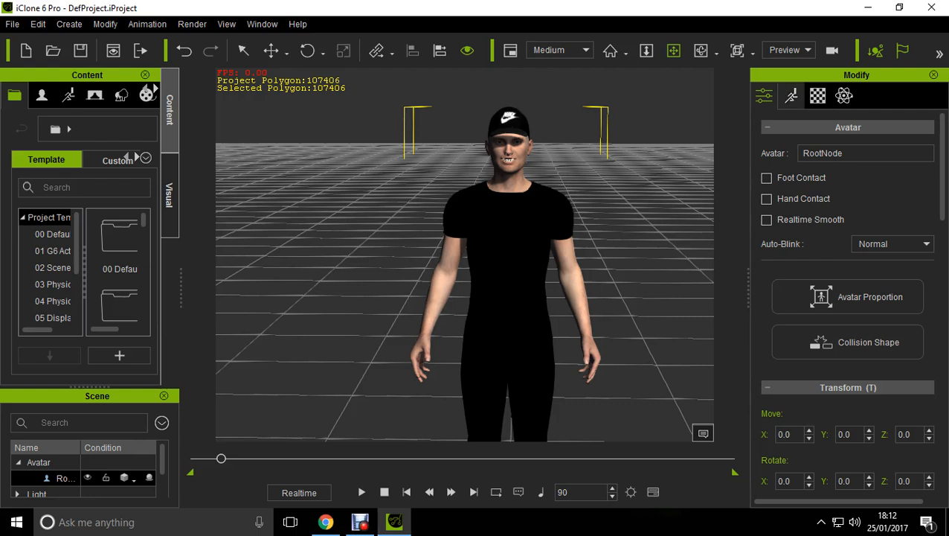
Open Motion Puppet for the avatar and preview the 01_Ignore motion from the Talk category, then stop the preview
left_click(792, 96)
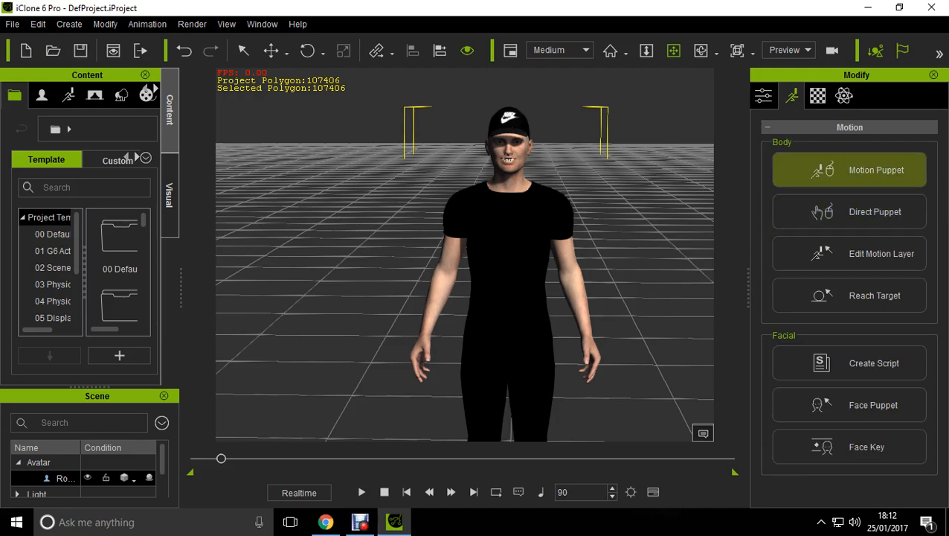
left_click(876, 170)
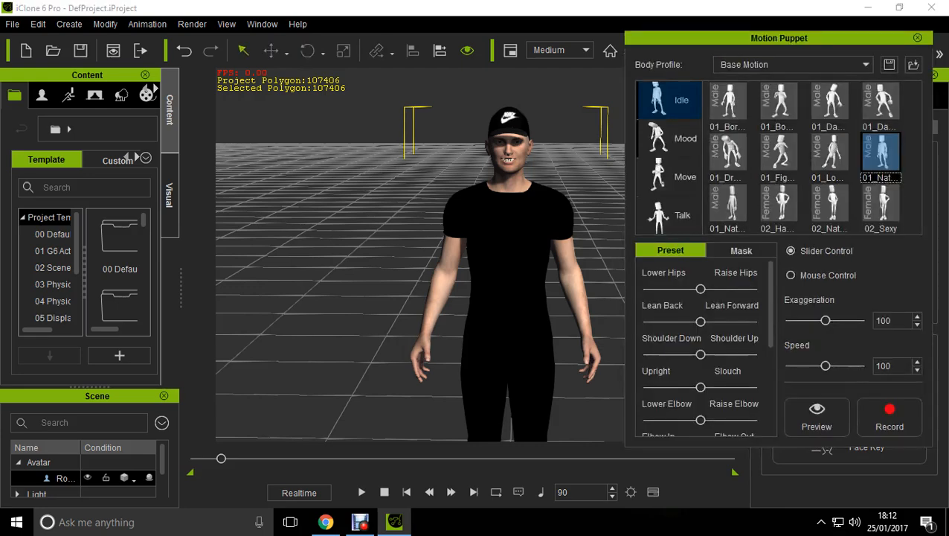
left_click(670, 215)
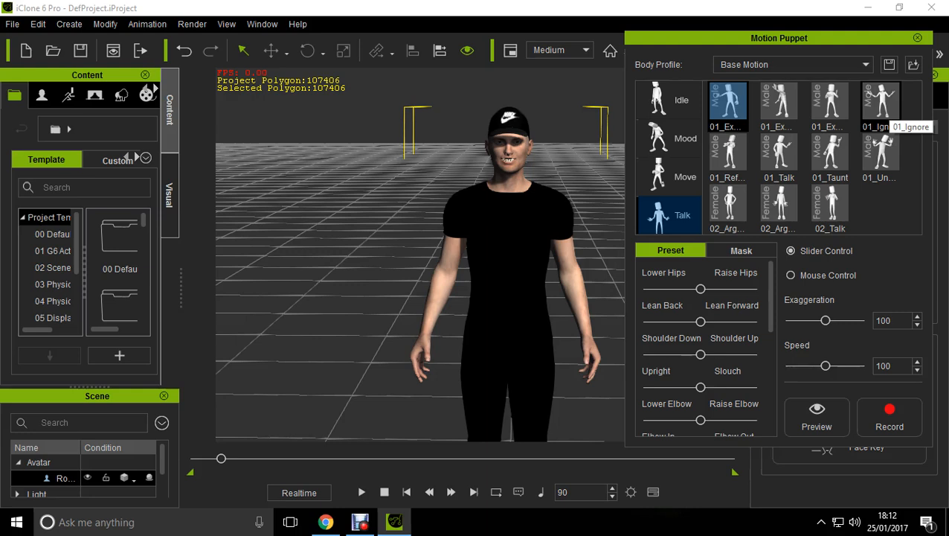
left_click(888, 107)
left_click(816, 417)
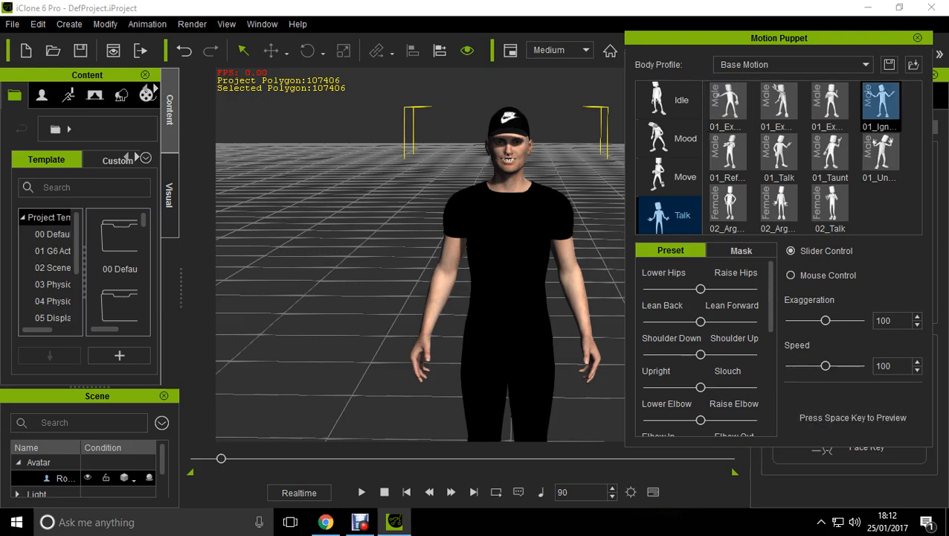
key("space")
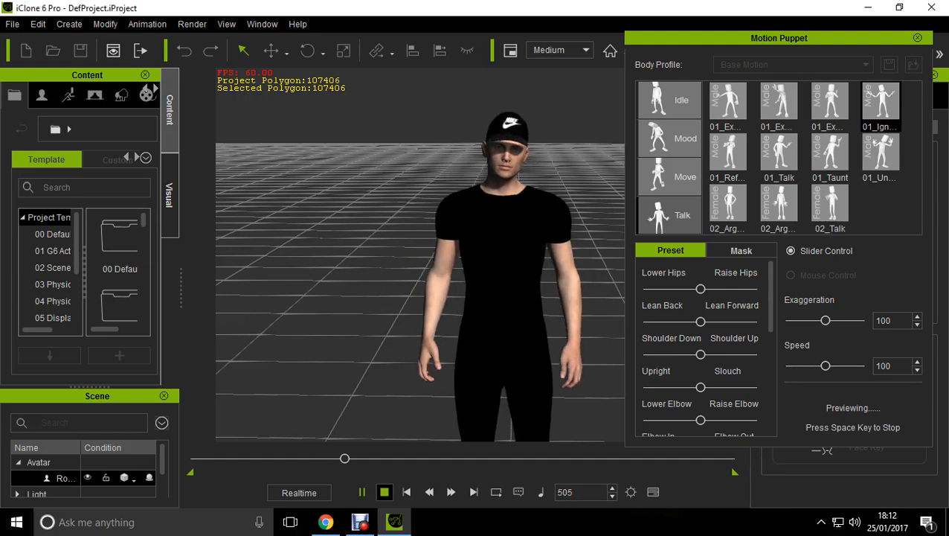
key("space")
Return the timeline to frame 3 and preview the first male motion in the Talk category
left_click_drag(221, 458, 195, 458)
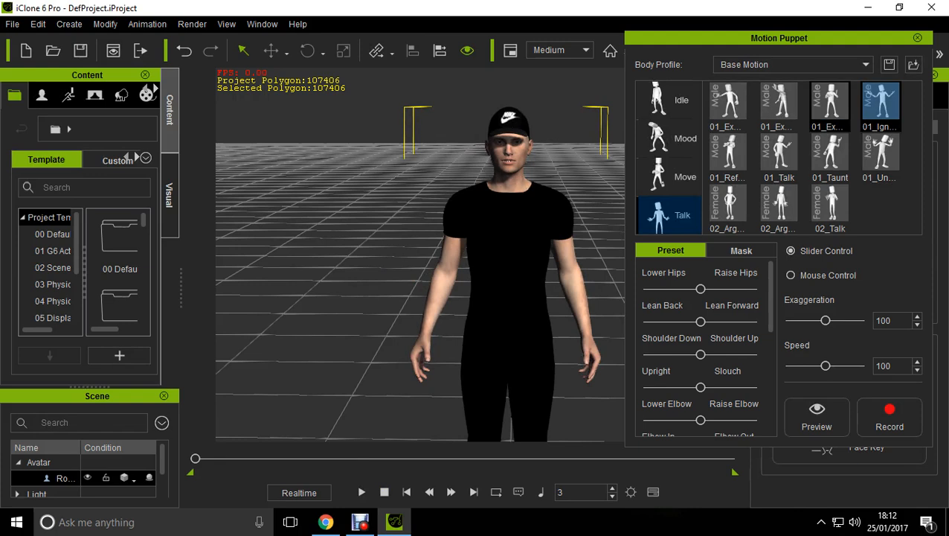
left_click(728, 104)
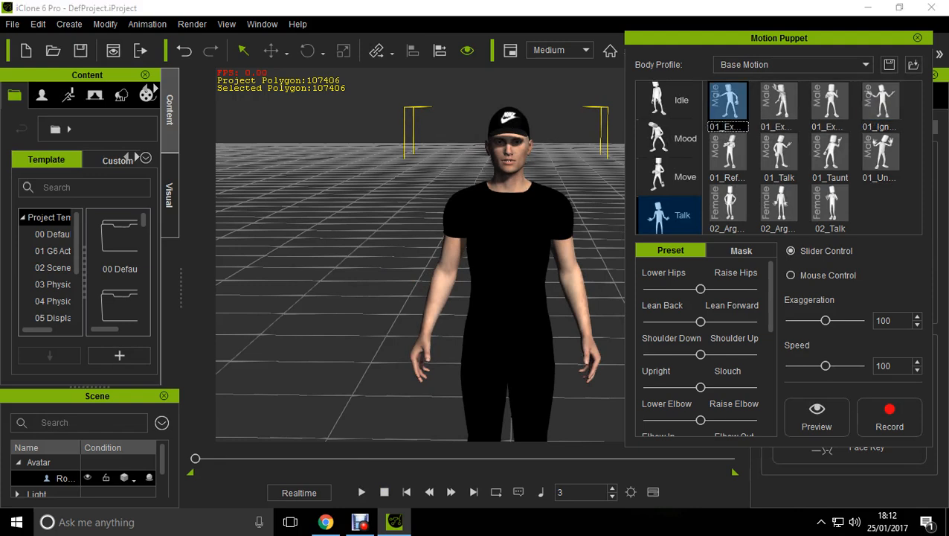
left_click(817, 415)
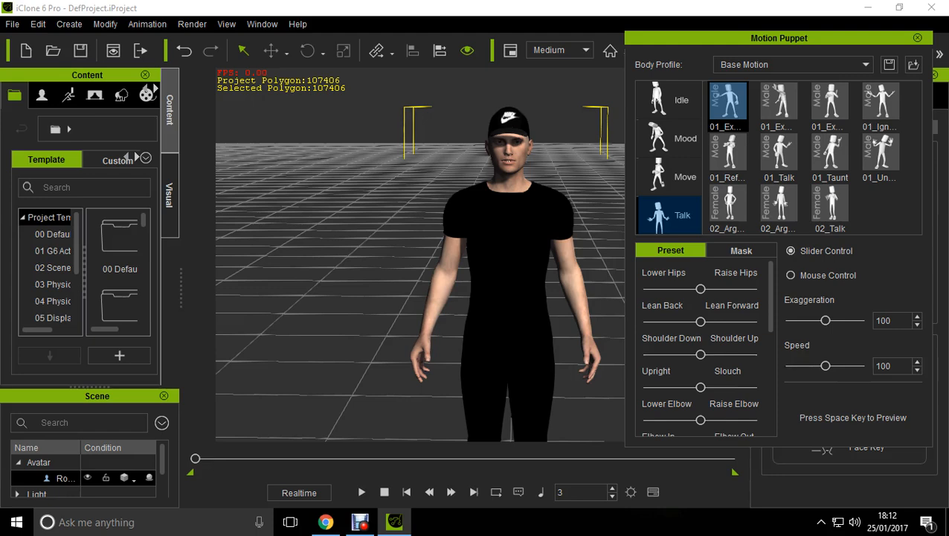
key("space")
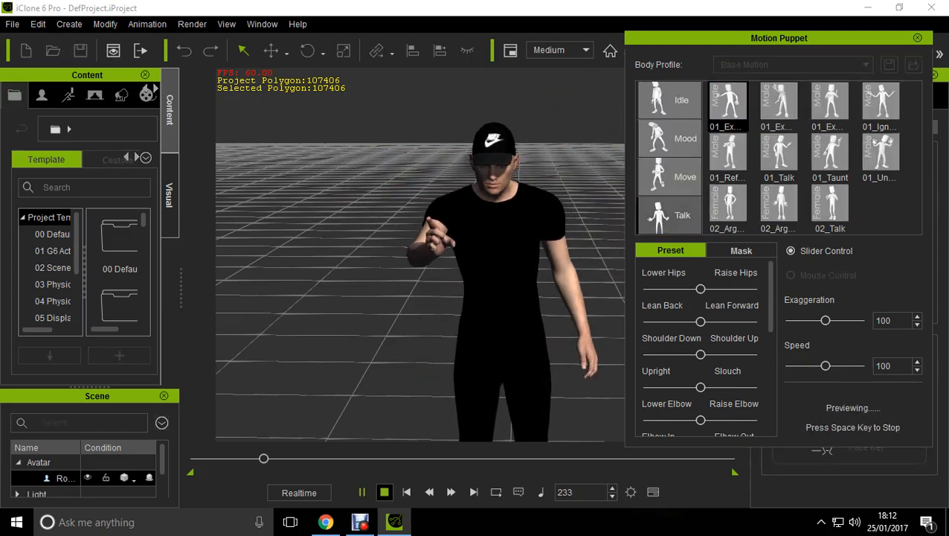
key("space")
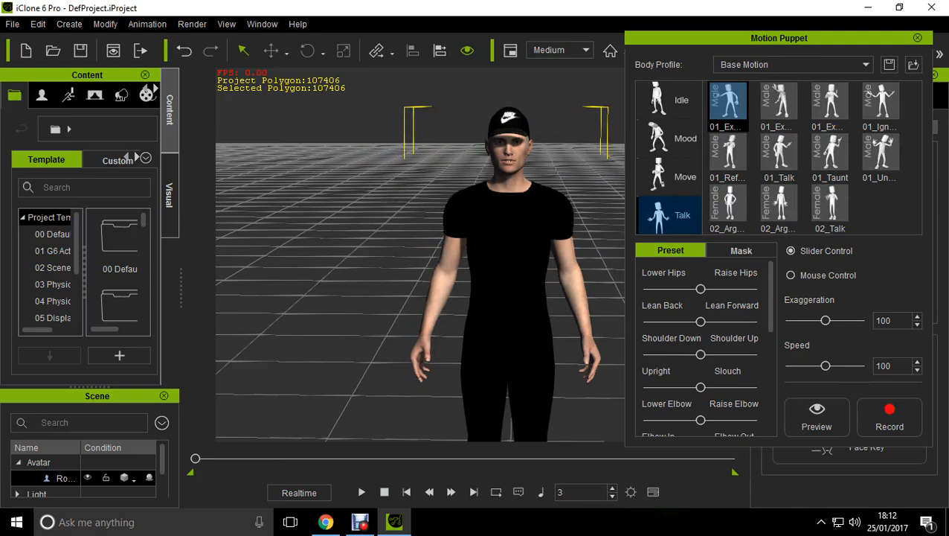
key("space")
Return the timeline to frame 1 and preview the first male motion in the Idle category, then stop the preview
left_click_drag(229, 458, 194, 459)
left_click(670, 100)
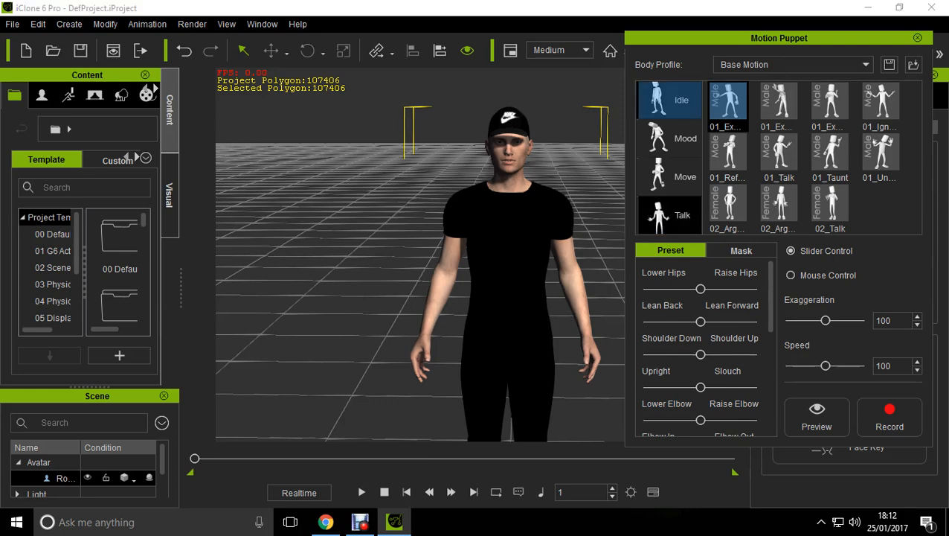
left_click(817, 417)
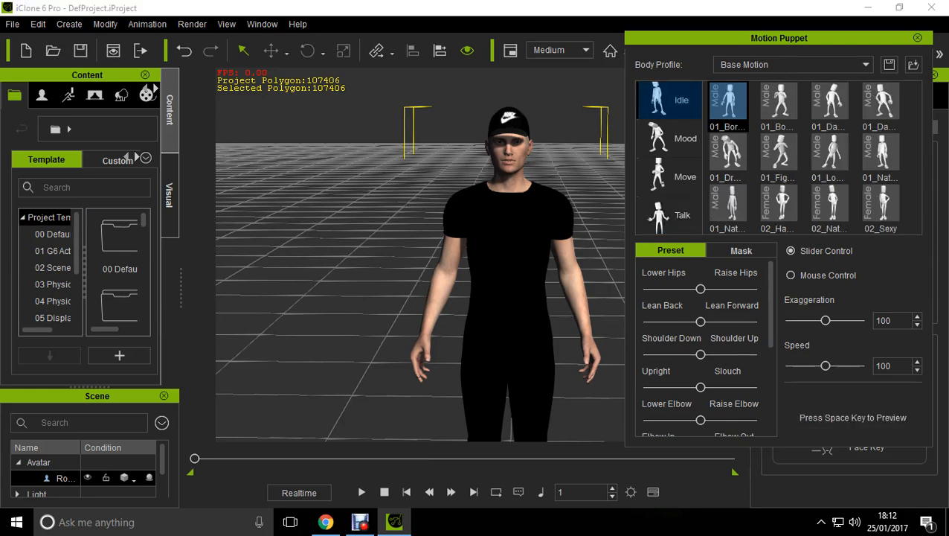
key("space")
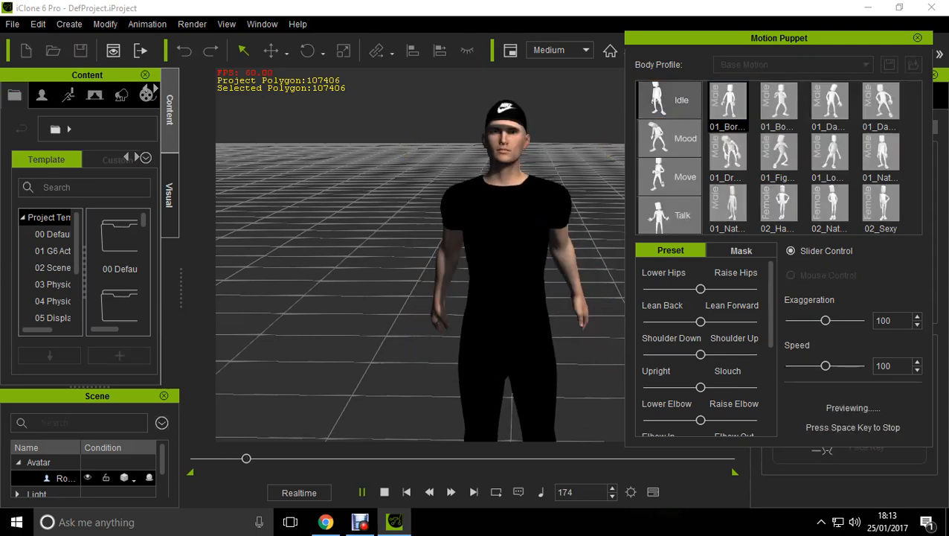
key("space")
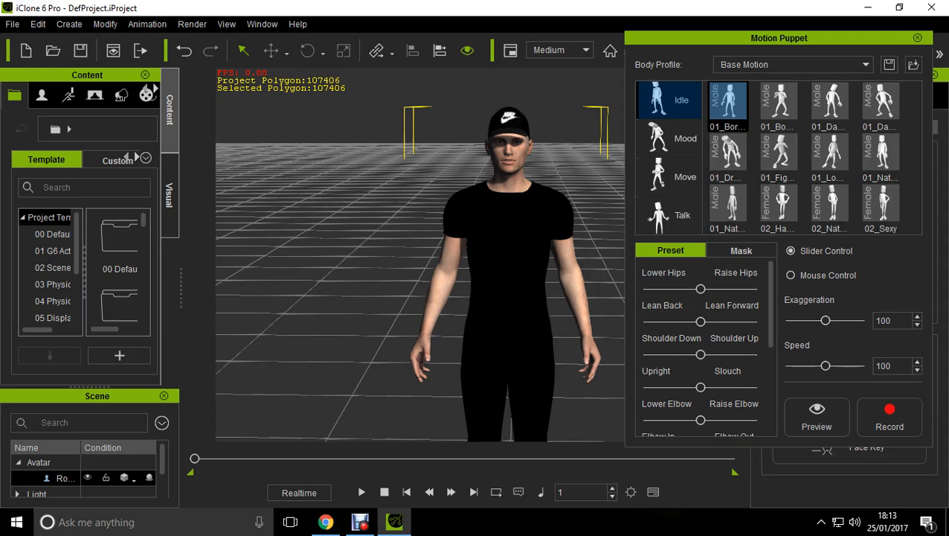
Play back the project's animation, then preview the third-row male 01_Nat motion from the Idle category and stop the preview
left_click(361, 492)
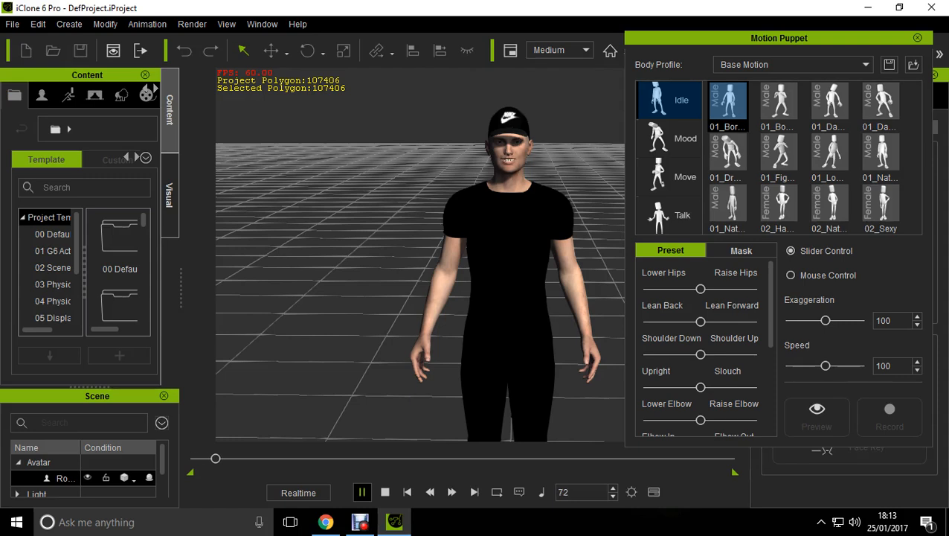
left_click(728, 207)
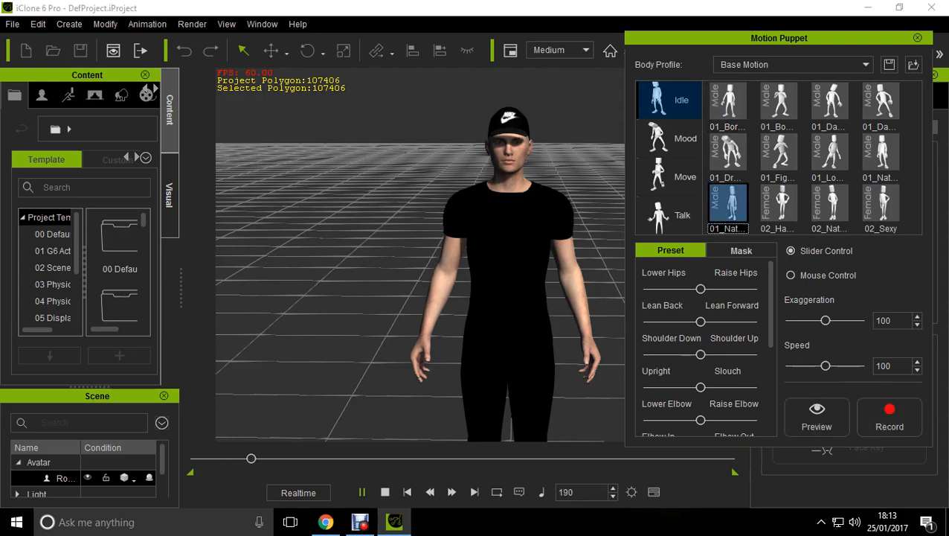
left_click(816, 417)
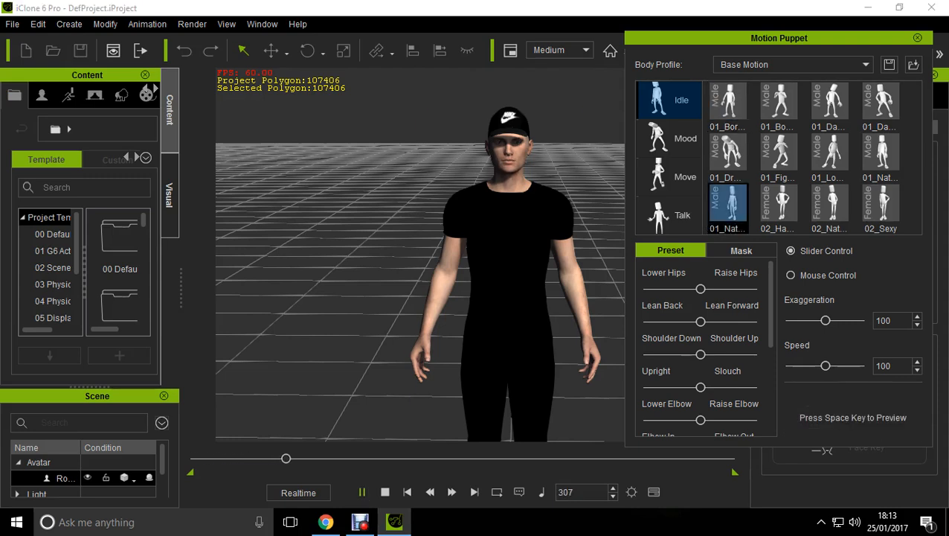
key("space")
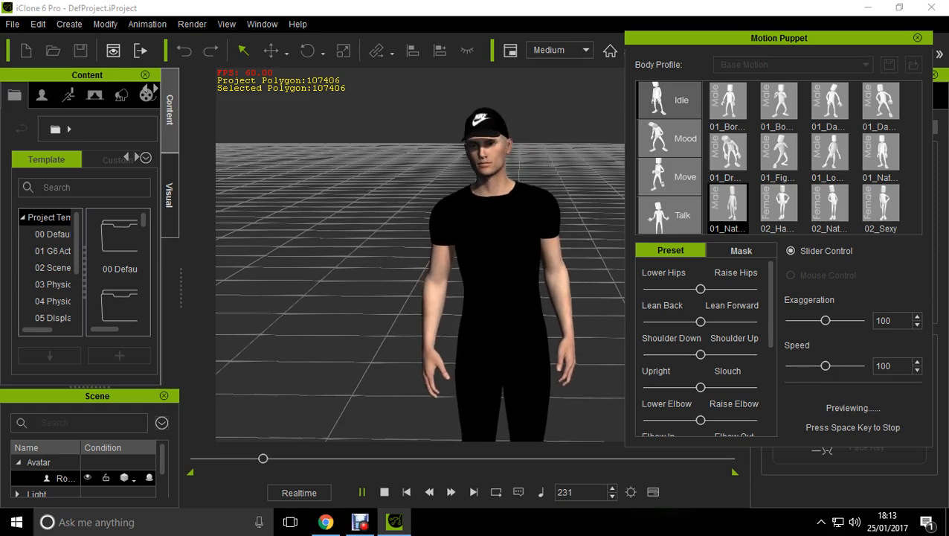
key("space")
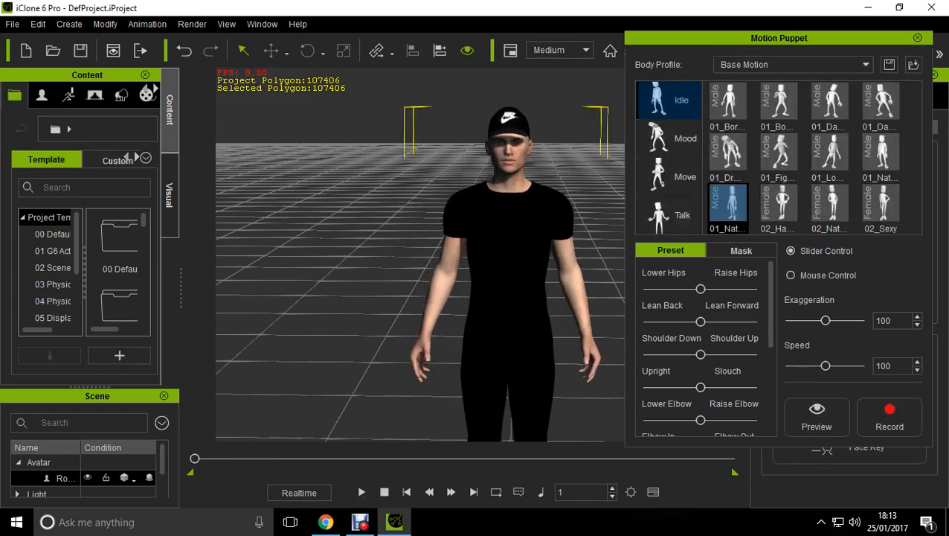
Open the video render settings, review the format, frame size presets, render quality and output range, and close them without exporting
left_click(192, 24)
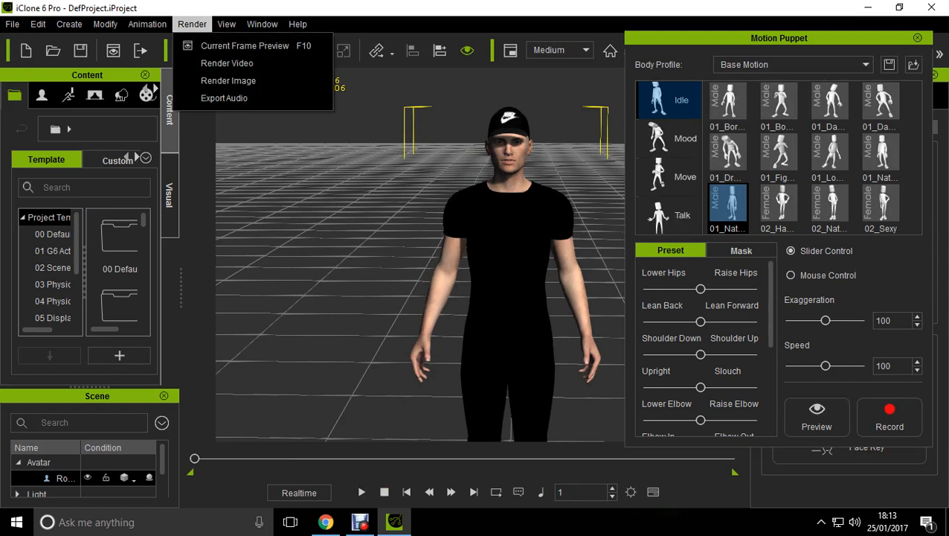
left_click(227, 63)
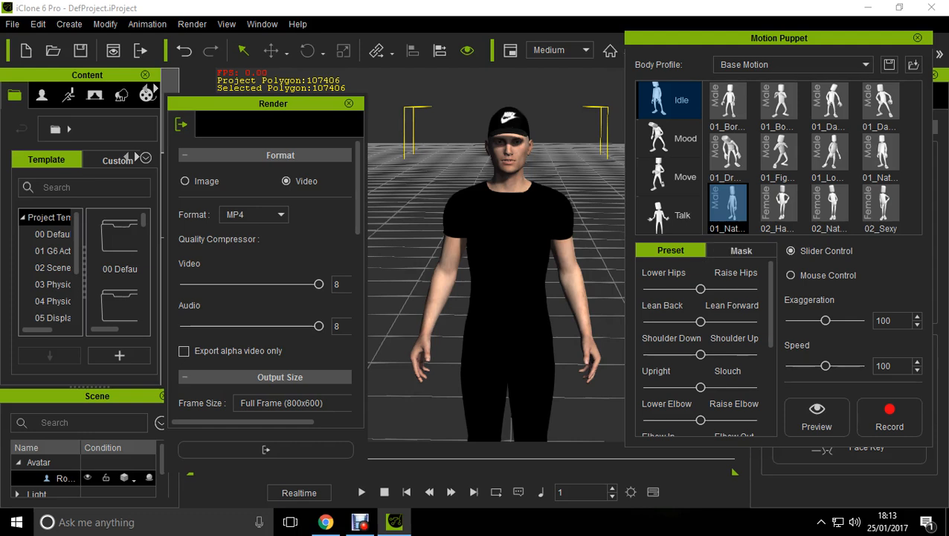
scroll(268, 275, "down", 4)
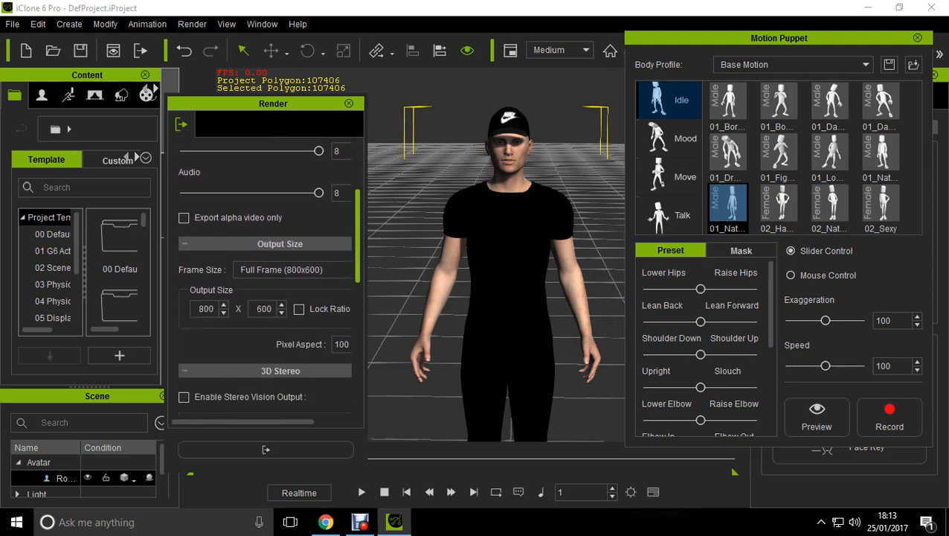
left_click(292, 247)
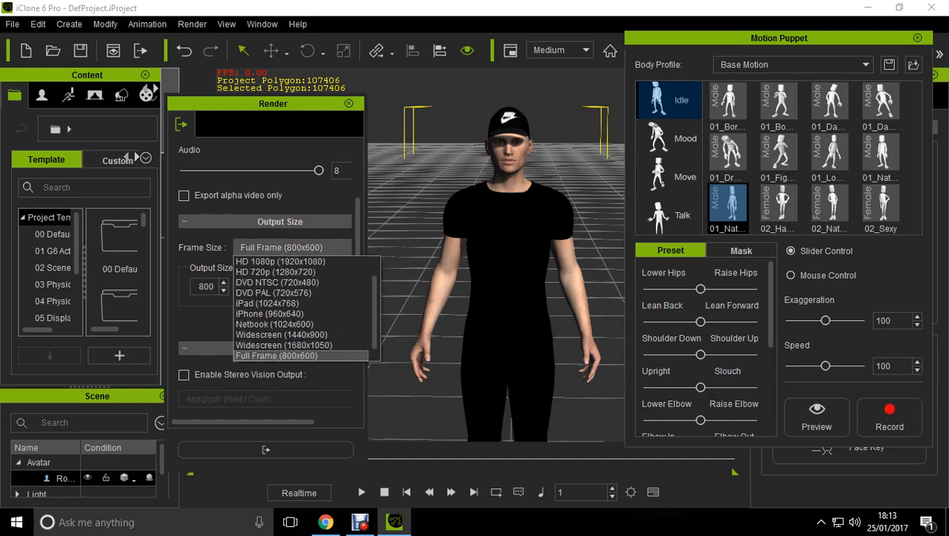
scroll(266, 298, "down", 8)
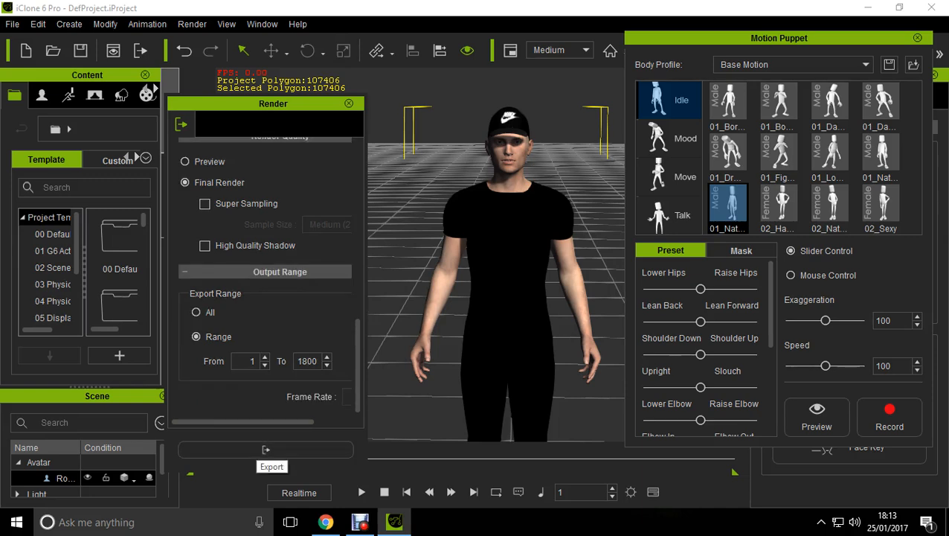
left_click(349, 103)
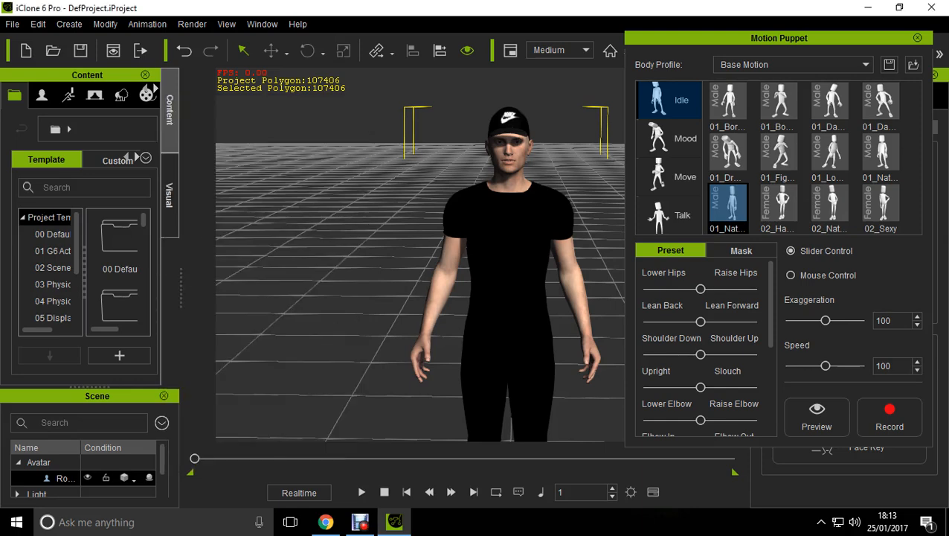